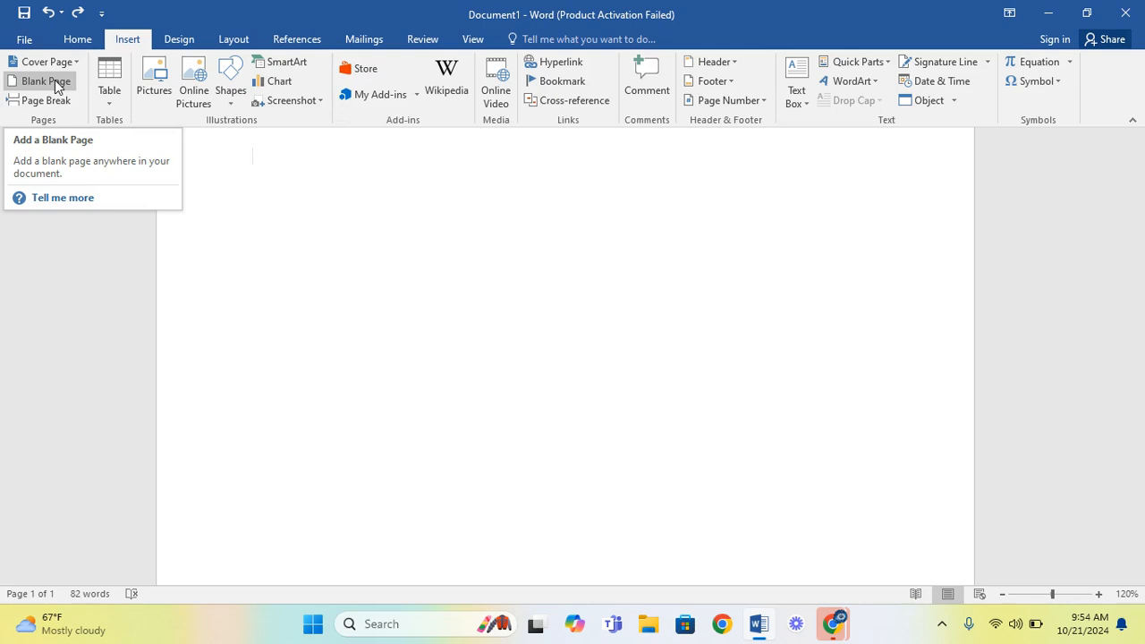
Insert several blank pages after the first page to extend the document to four pages.
left_click(56, 84)
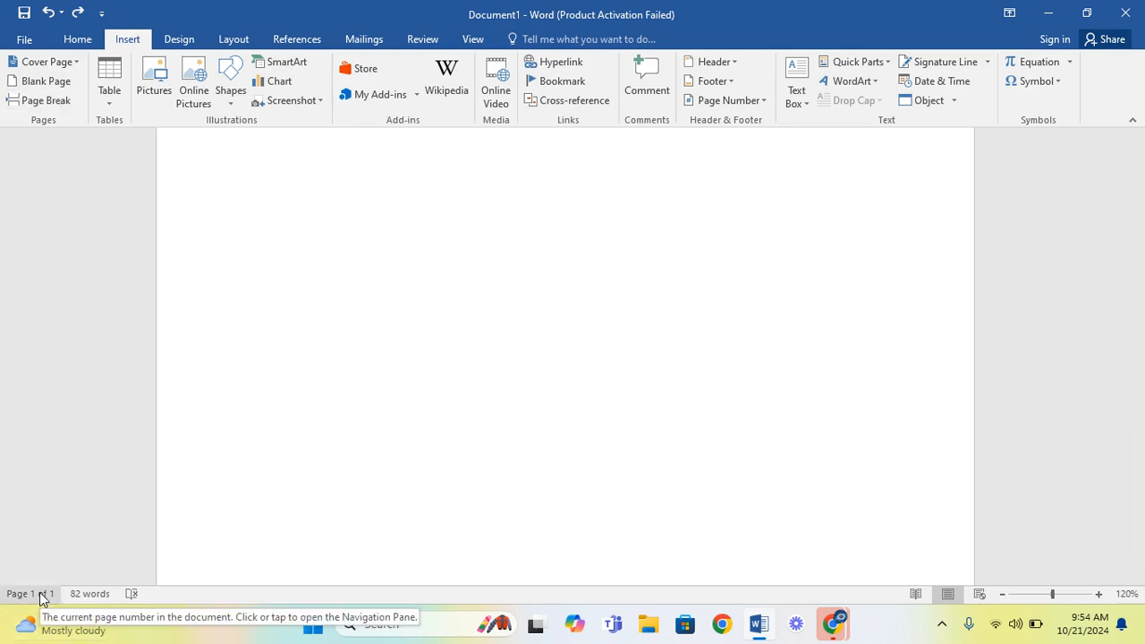
left_click(55, 85)
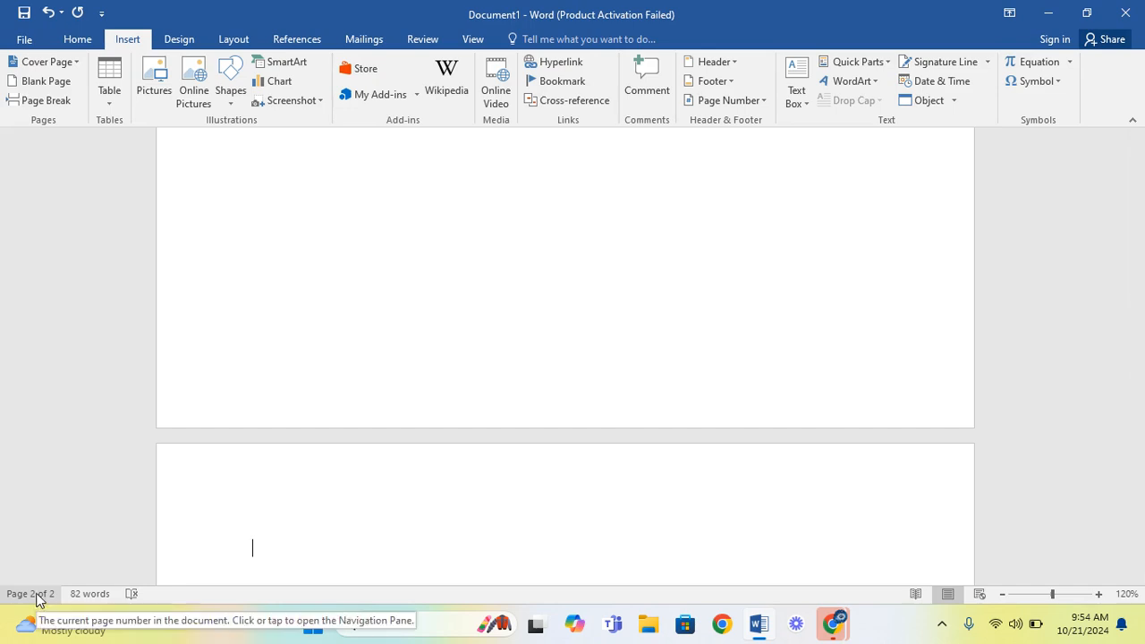
left_click(37, 84)
left_click(38, 84)
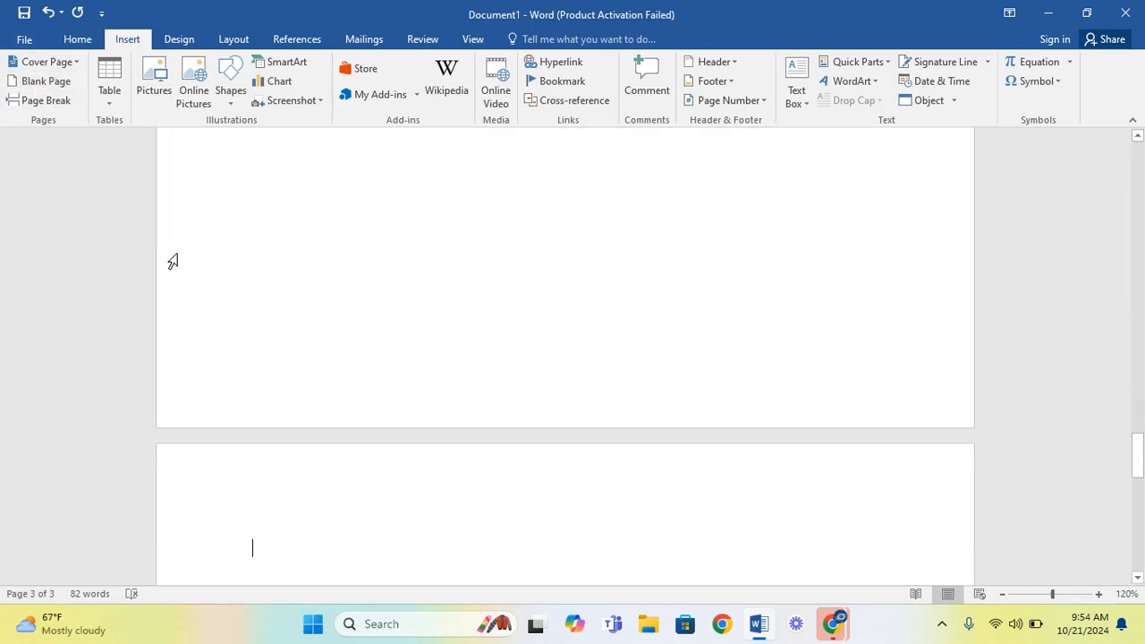
scroll(245, 255, "down", 3)
scroll(233, 237, "up", 4)
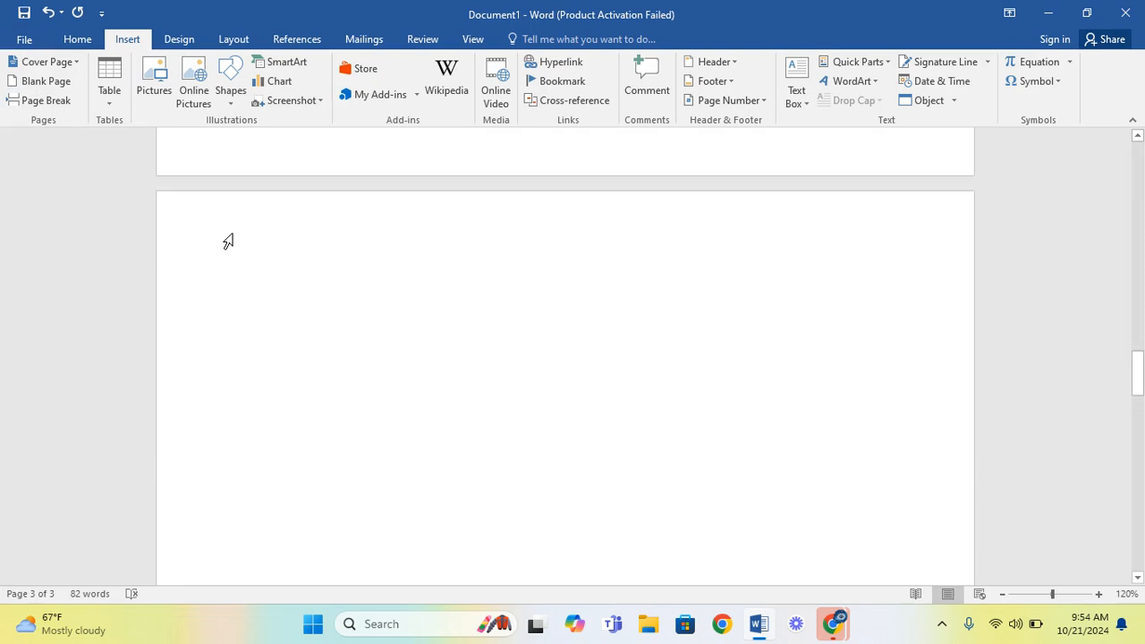
Insert a table with four columns and three rows at the start of the third page.
left_click(235, 280)
left_click(256, 327)
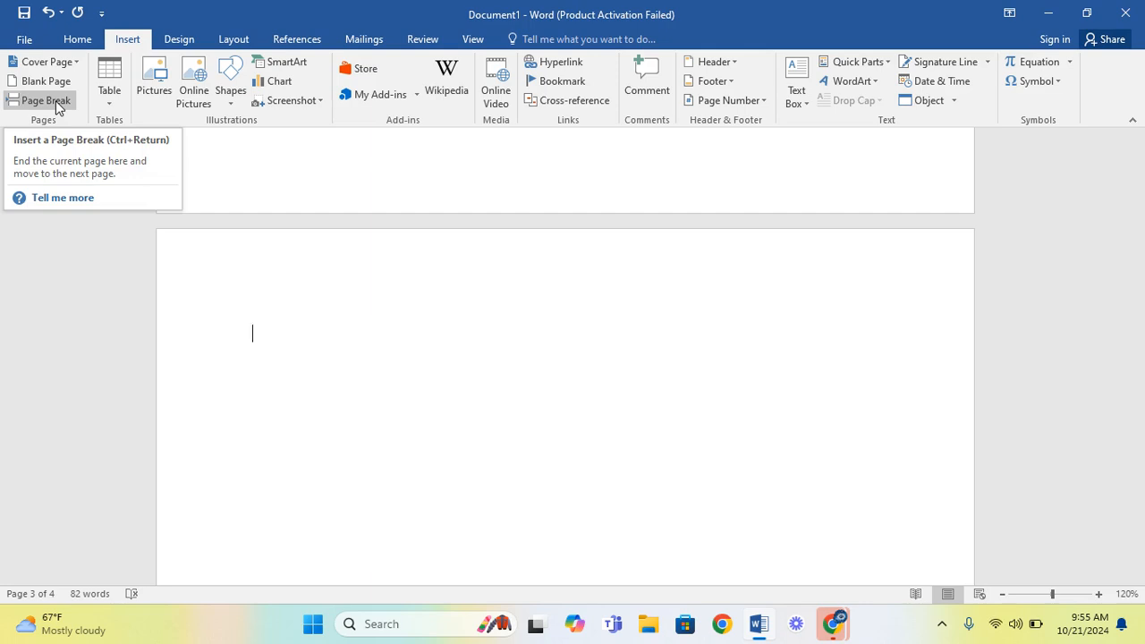
left_click(110, 99)
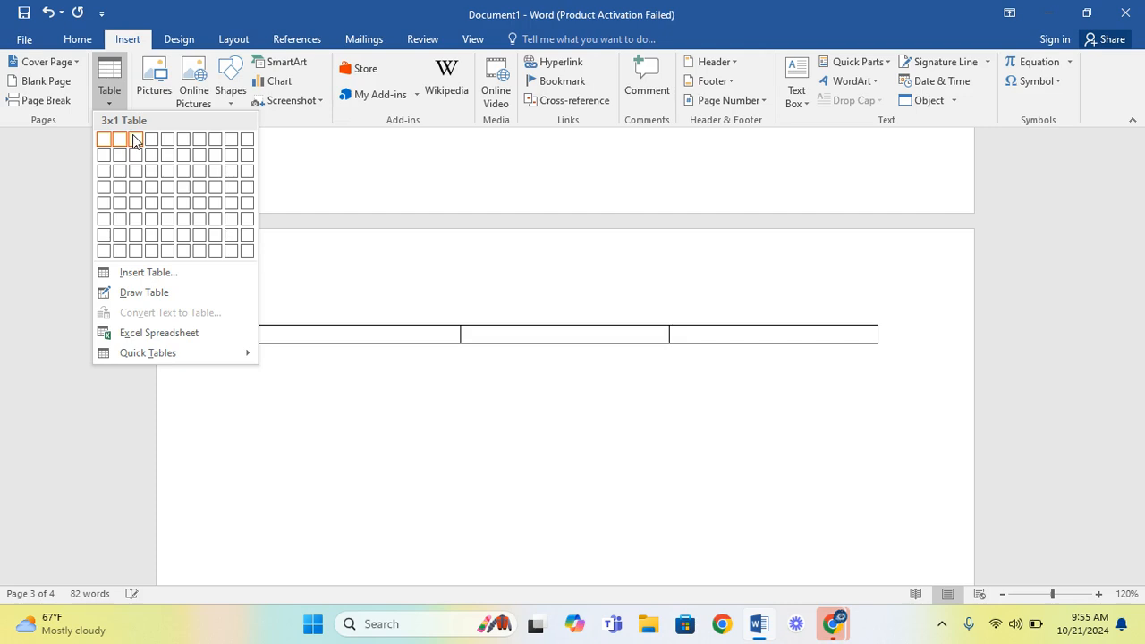
left_click(152, 185)
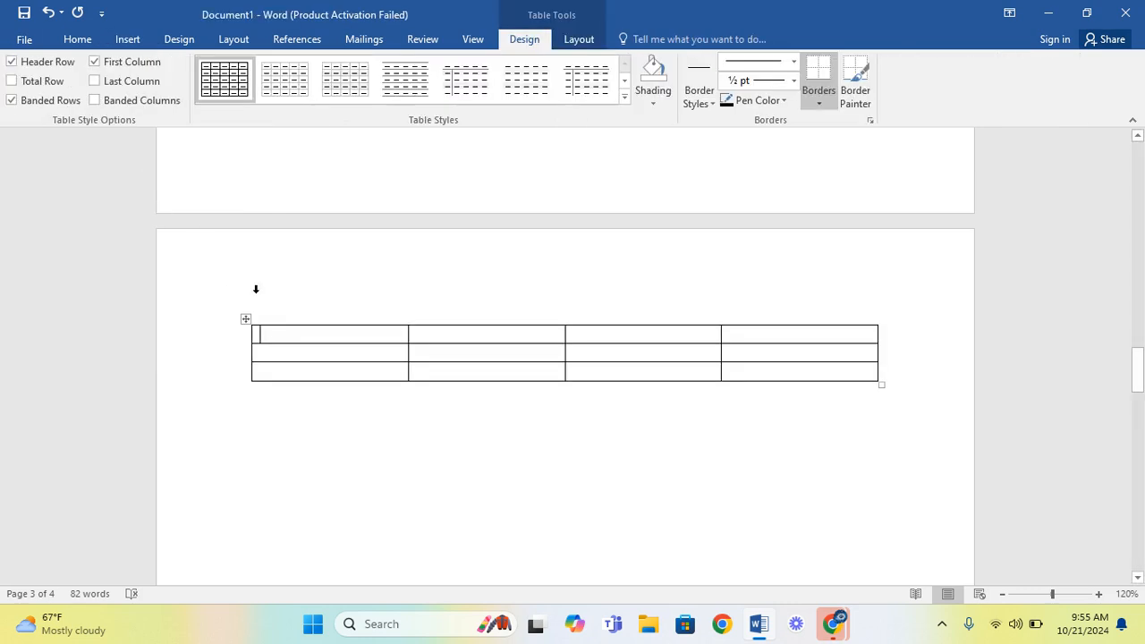
Insert a second table with 4 columns and 7 rows below the first one by specifying its dimensions.
left_click(261, 409)
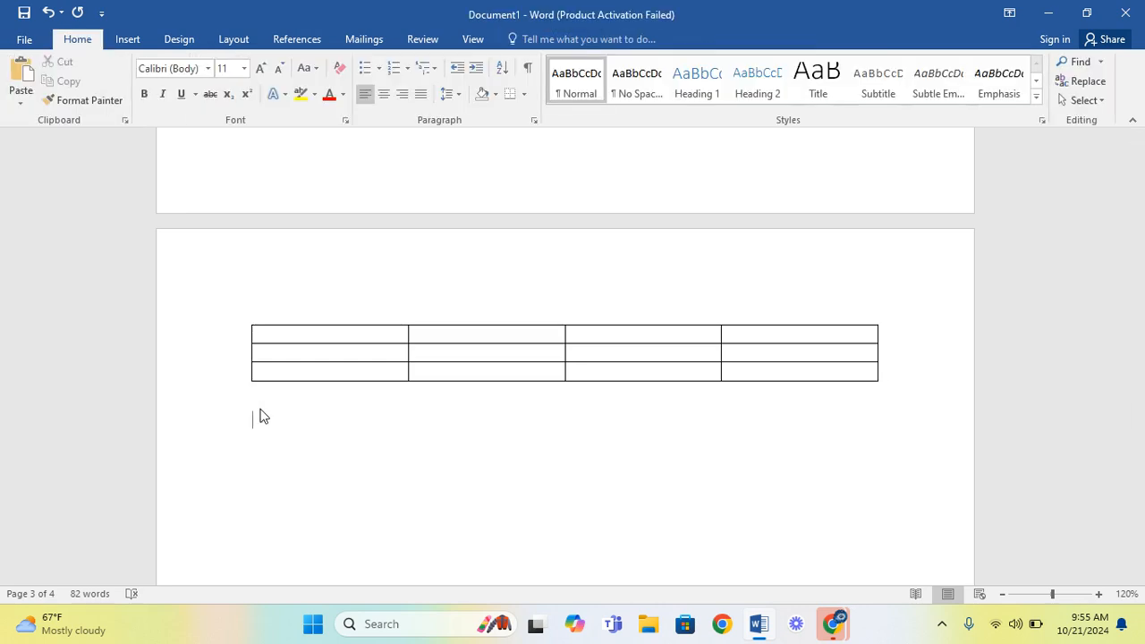
left_click(132, 39)
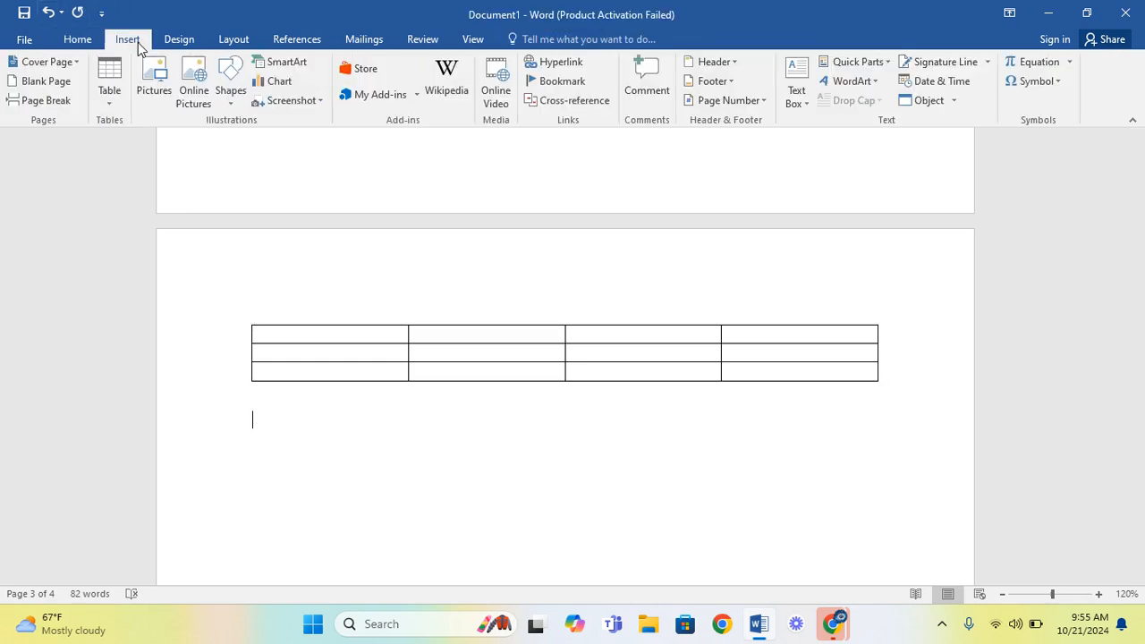
left_click(109, 97)
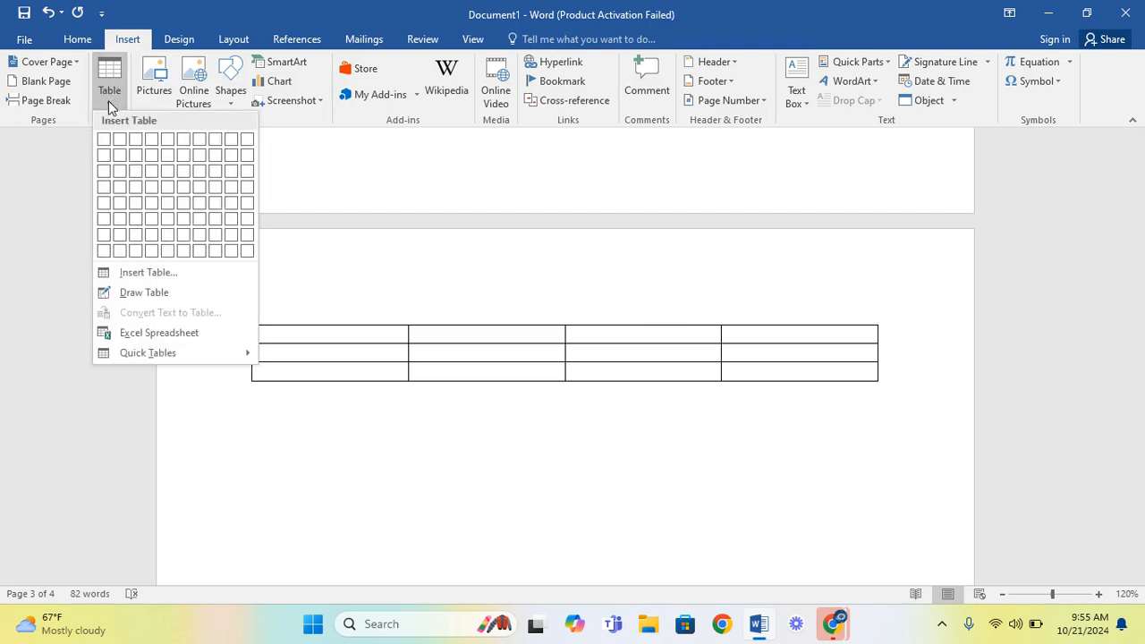
left_click(156, 274)
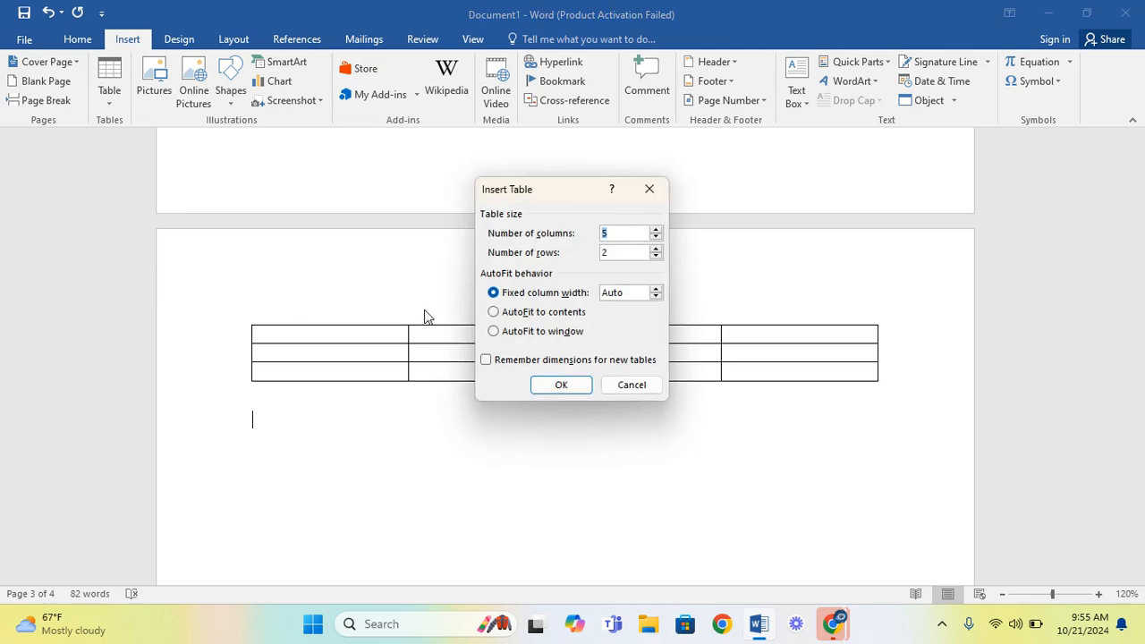
left_click(618, 231)
key("BackSpace")
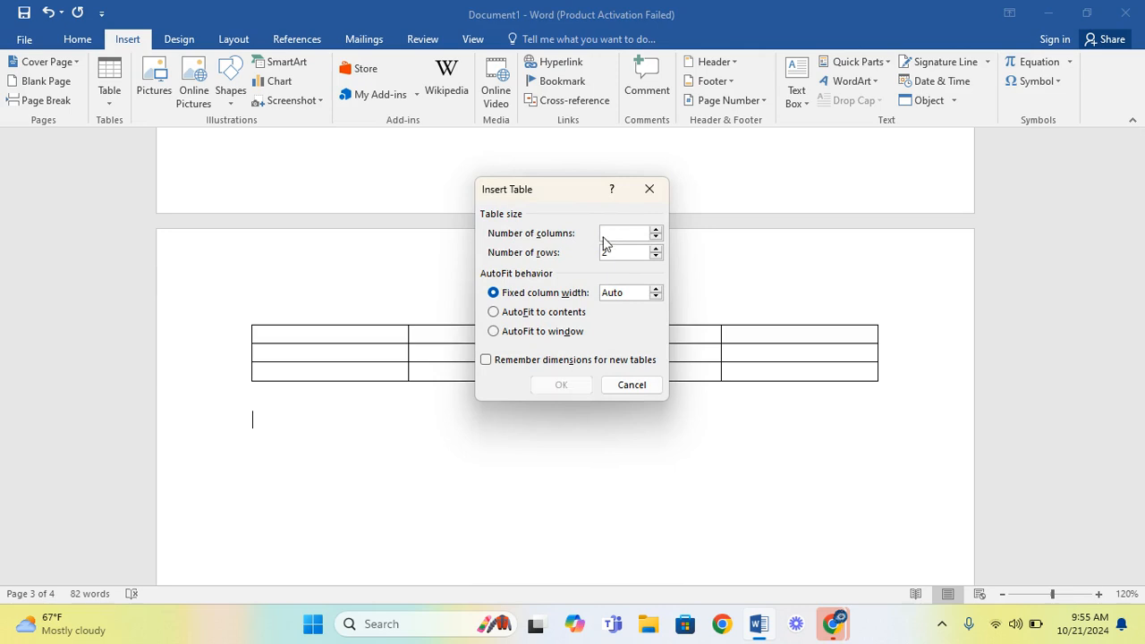
type("4")
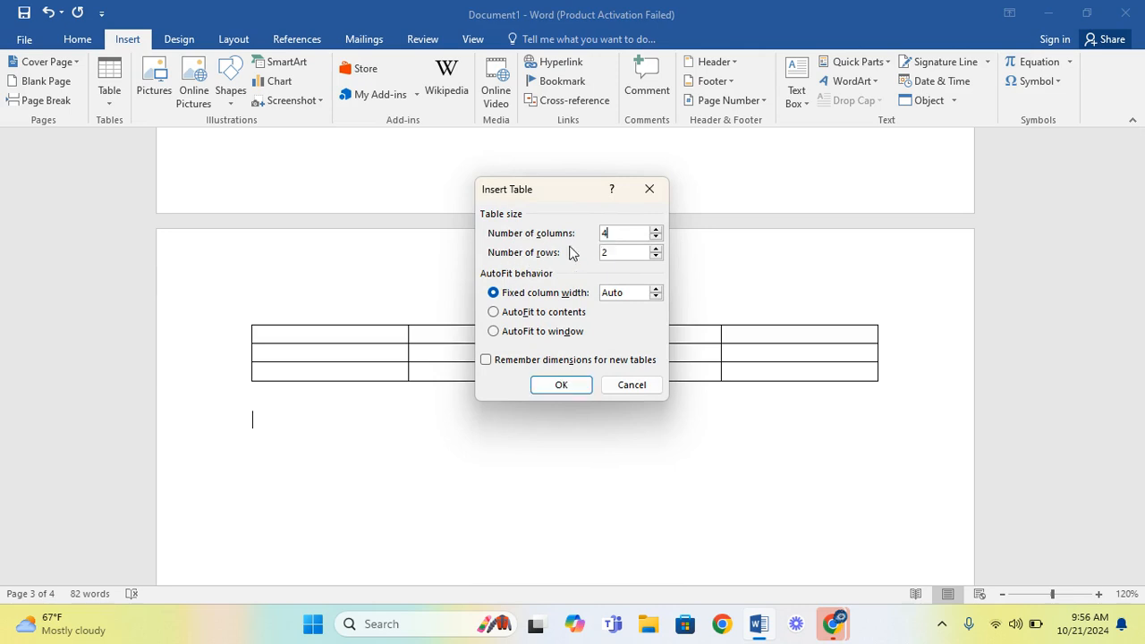
key("Tab")
left_click(559, 386)
scroll(421, 442, "down", 1)
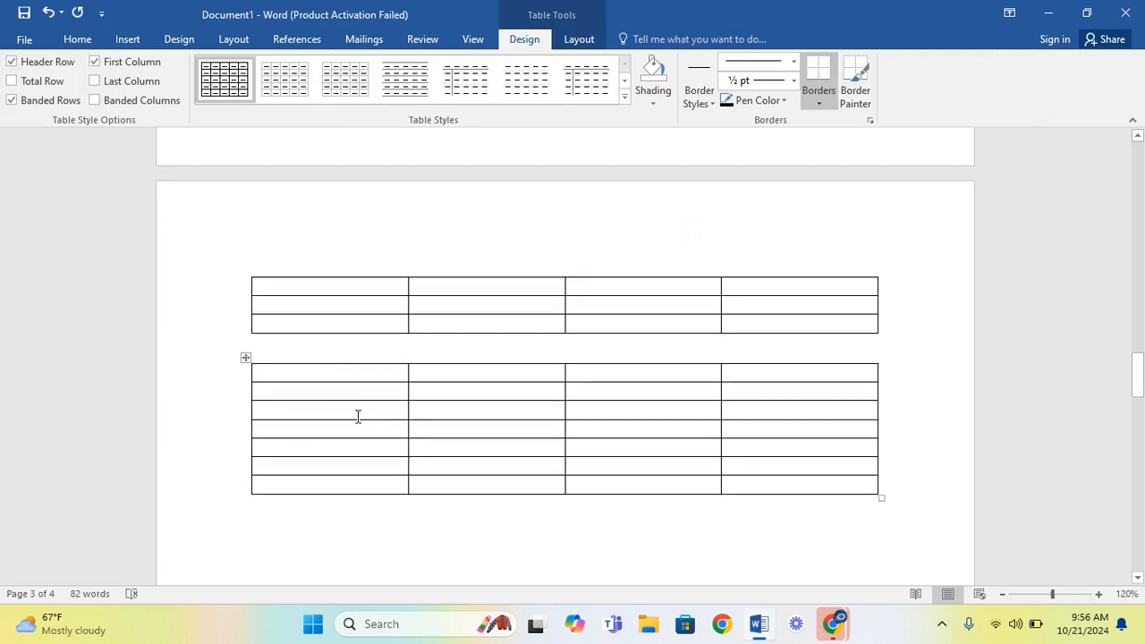
Draw a small Teardrop shape in the empty area below the second table and deselect it.
left_click(128, 41)
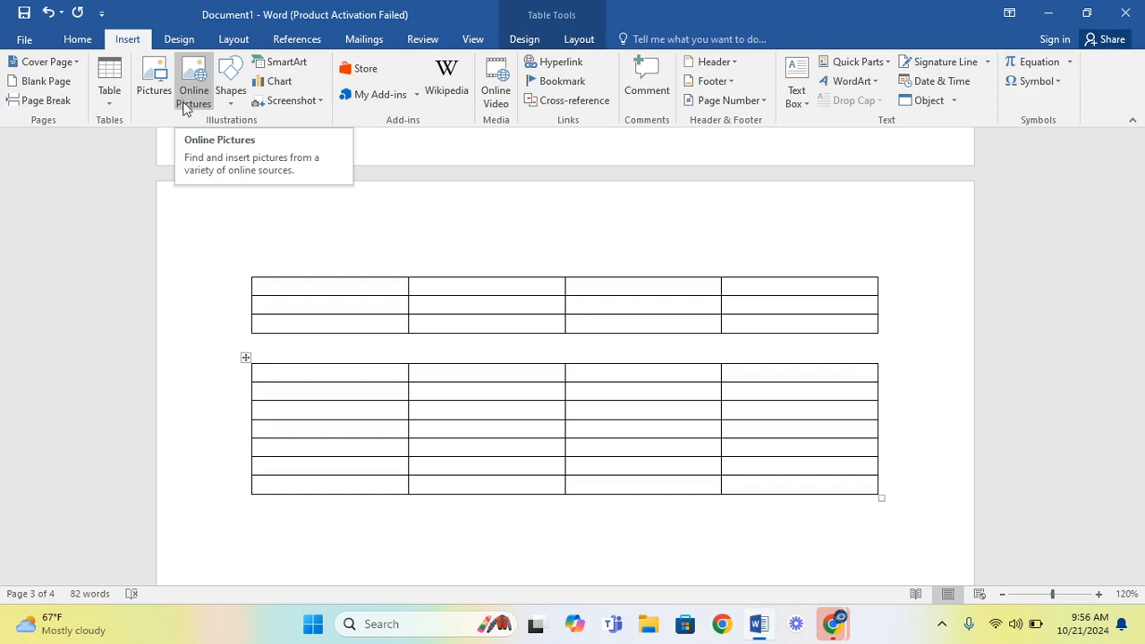
left_click(235, 105)
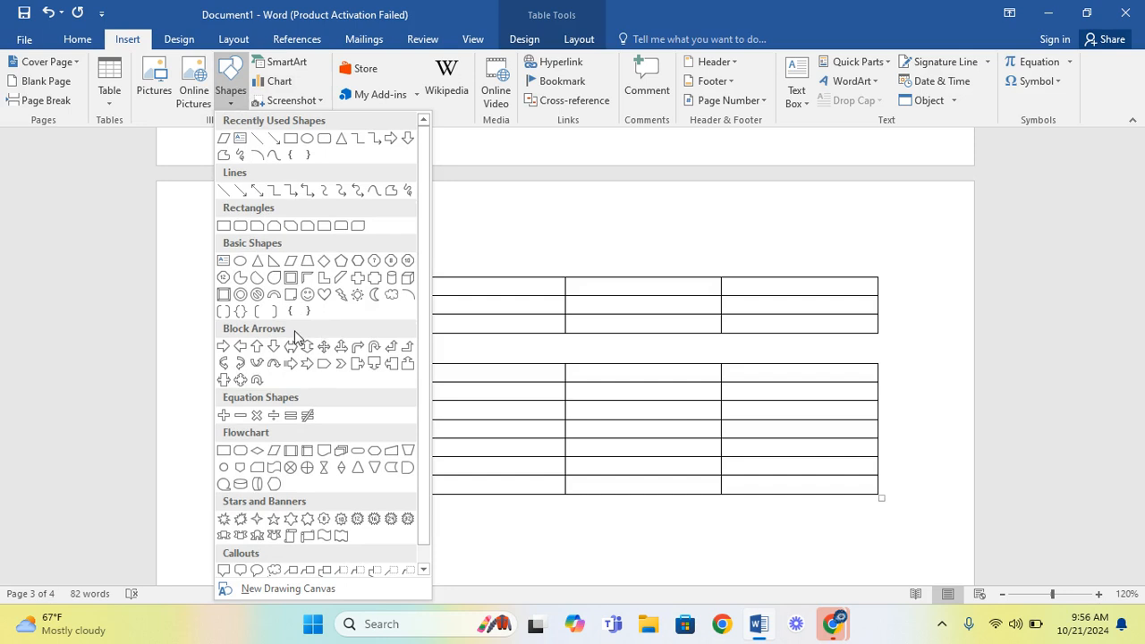
scroll(295, 336, "down", 1)
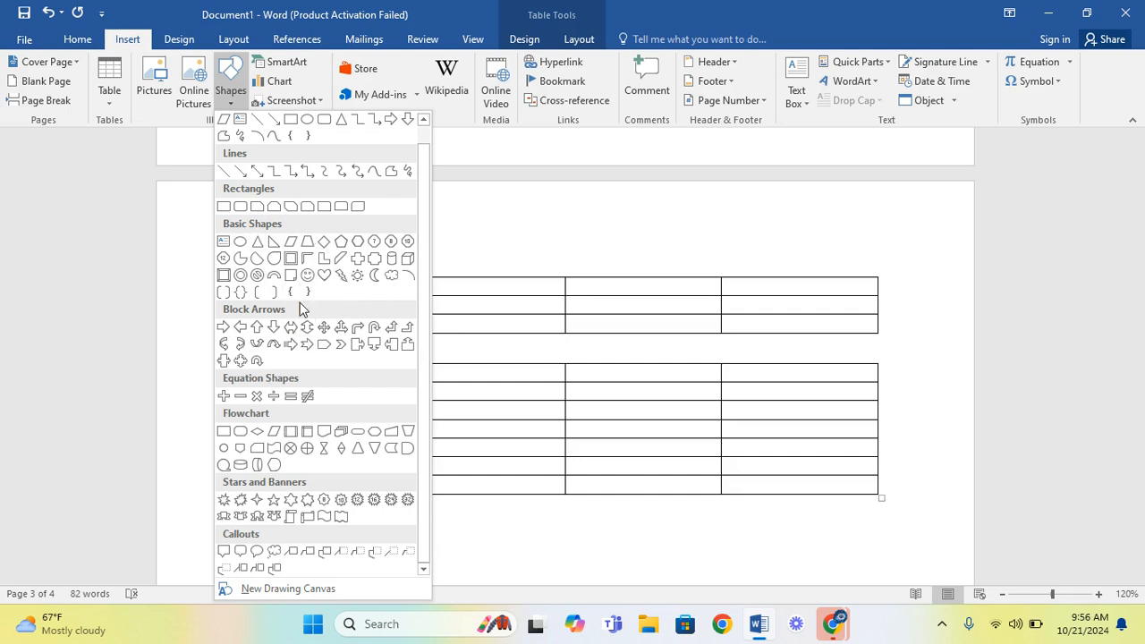
left_click(273, 258)
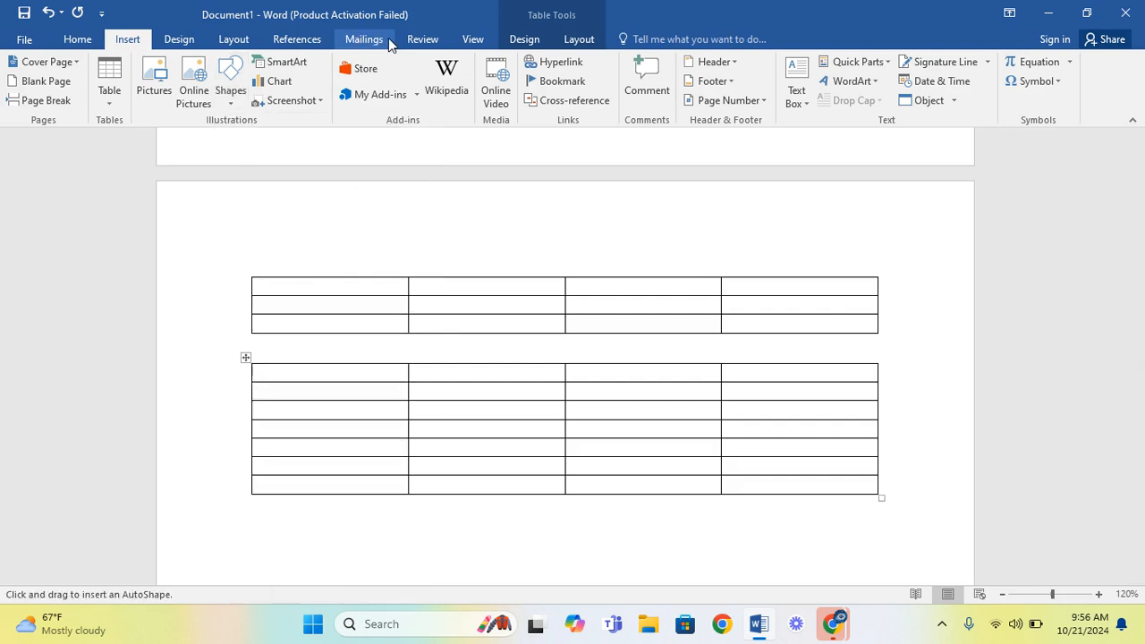
scroll(353, 388, "down", 4)
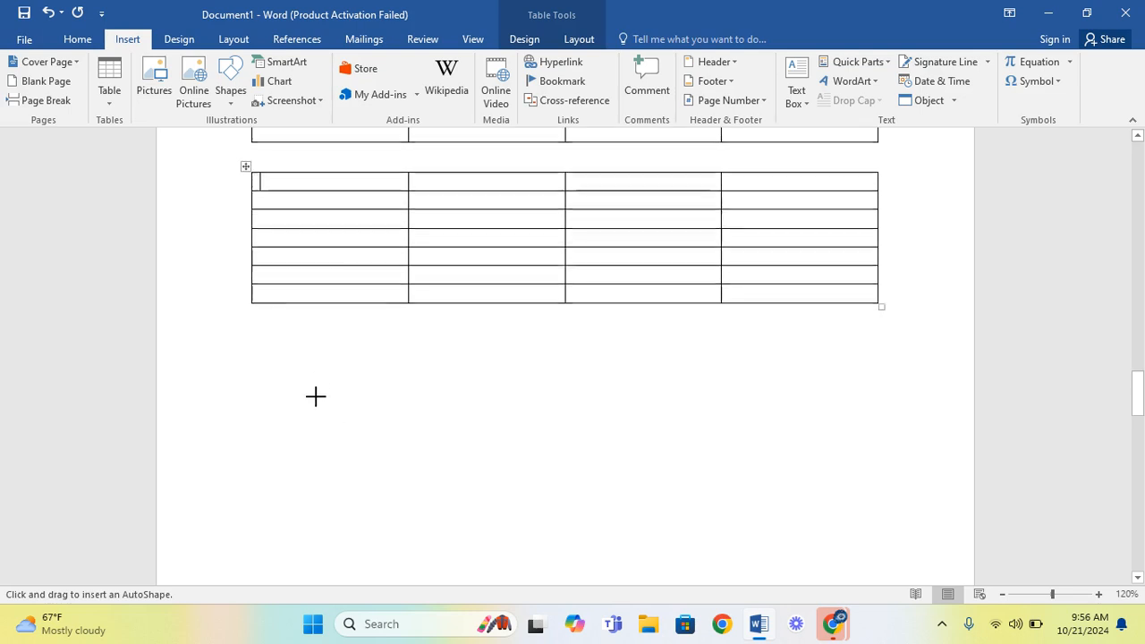
left_click_drag(315, 380, 424, 460)
left_click(504, 429)
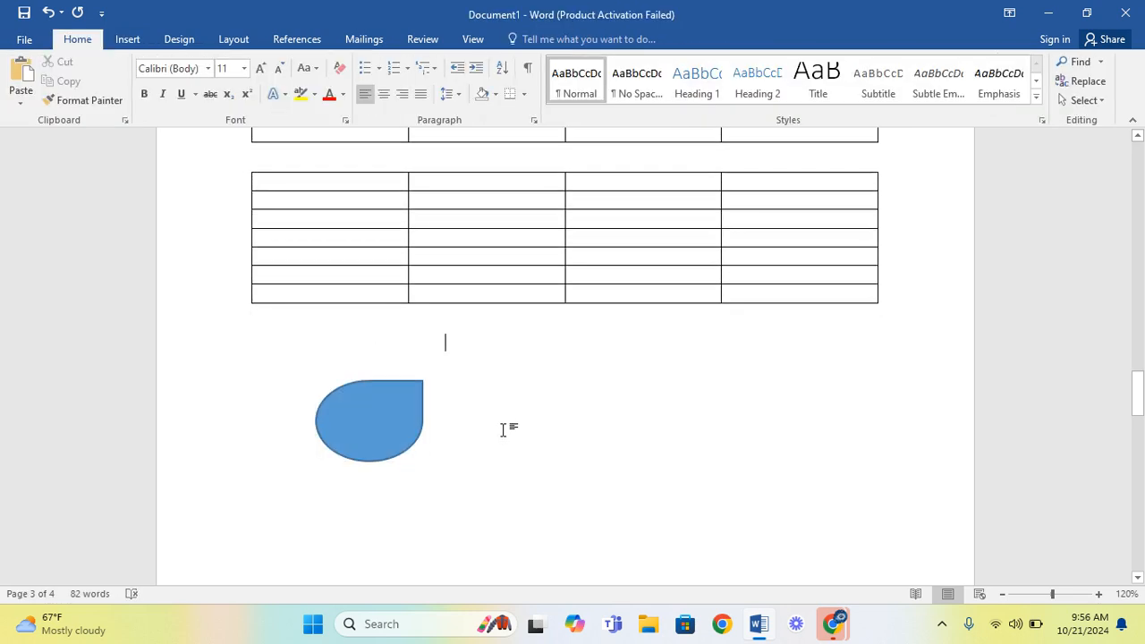
Insert a Vertical Box List SmartArt graphic at the start of the fourth page.
left_click(127, 40)
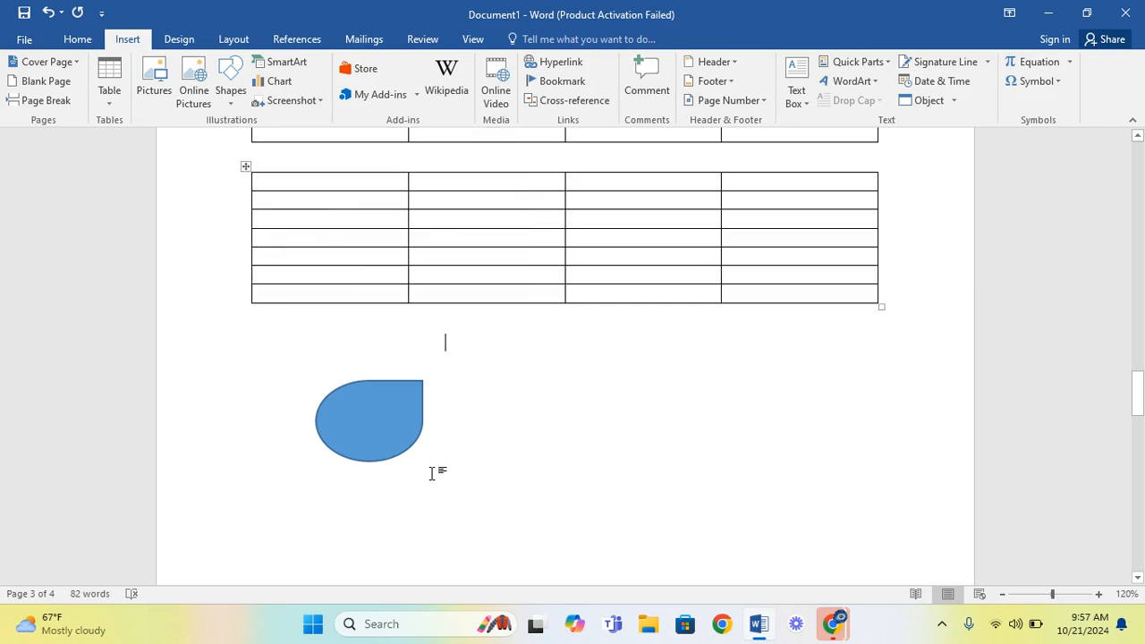
scroll(310, 432, "down", 3)
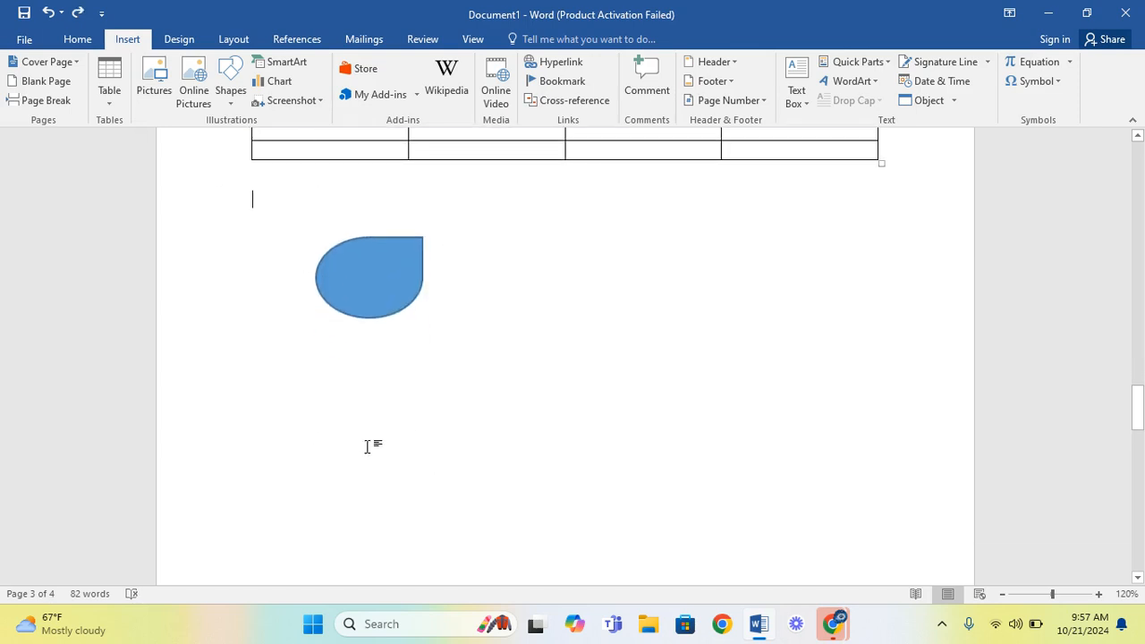
scroll(312, 340, "down", 8)
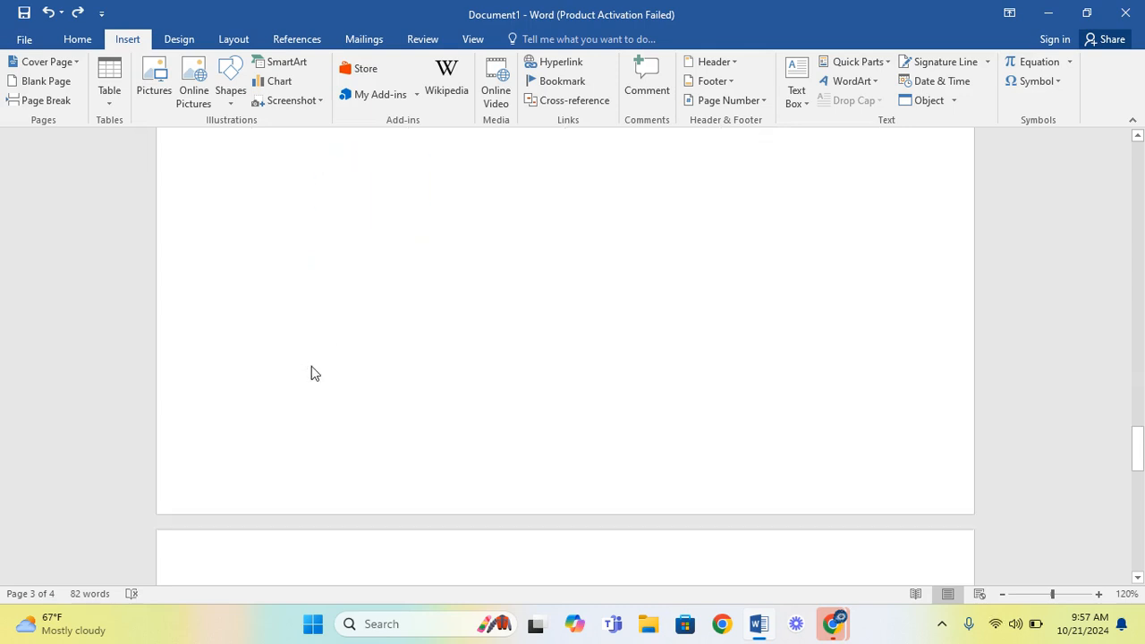
left_click(275, 369)
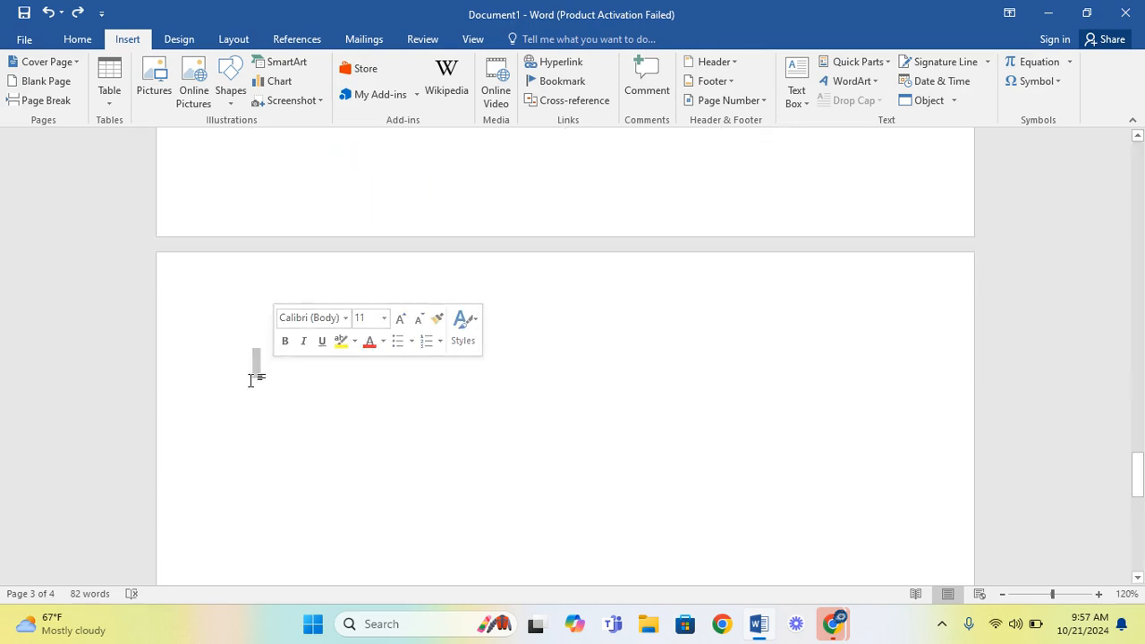
left_click(295, 63)
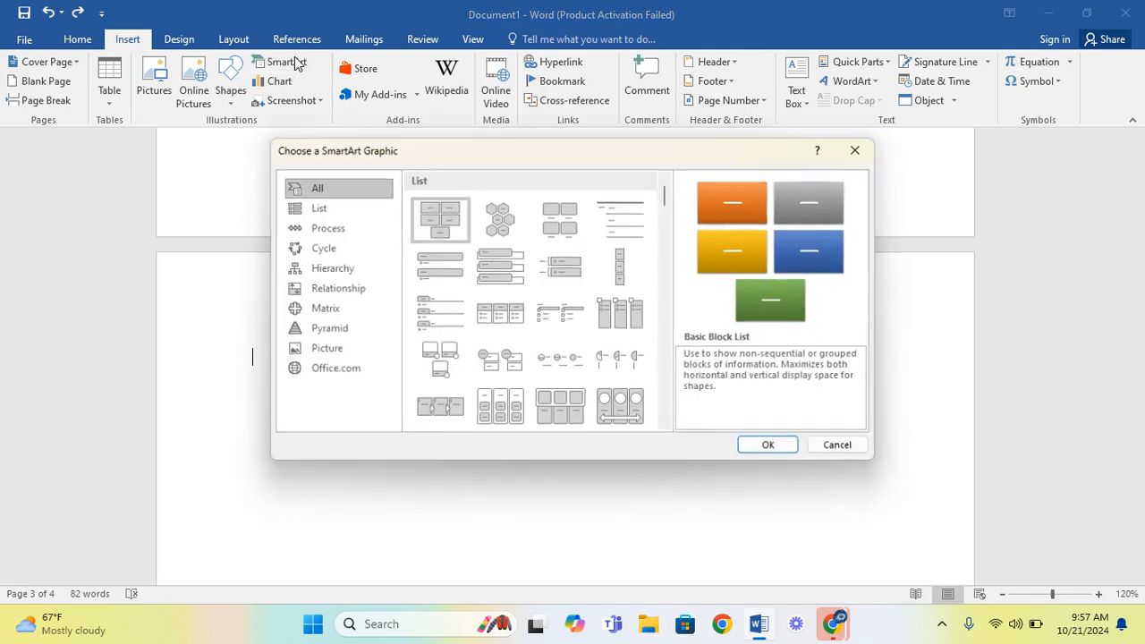
left_click(496, 277)
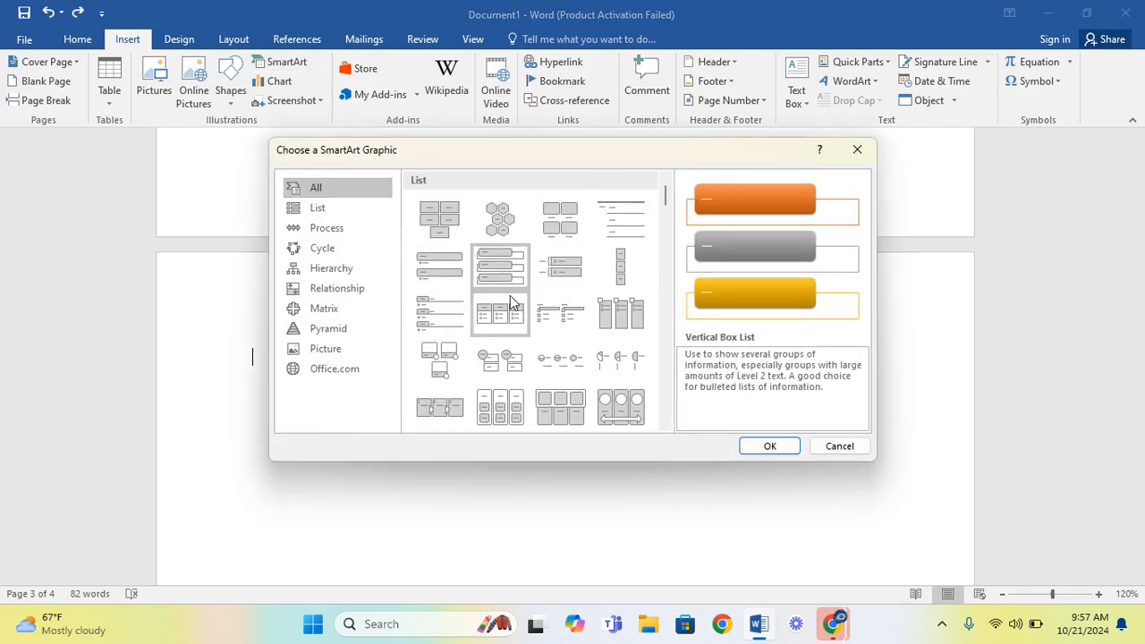
left_click(769, 451)
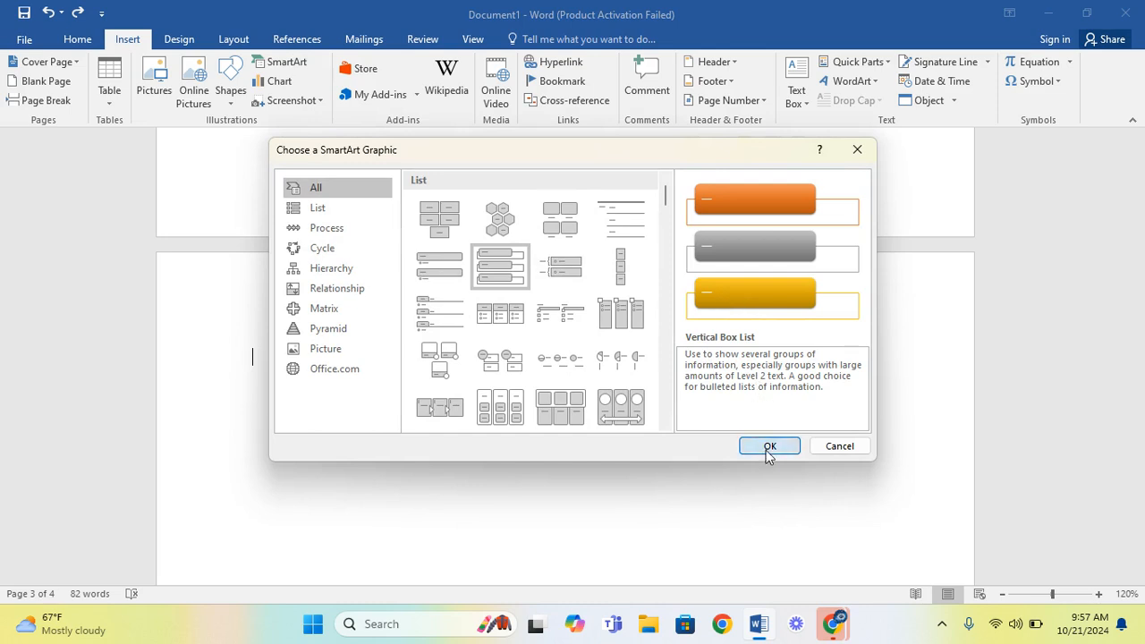
scroll(398, 333, "down", 3)
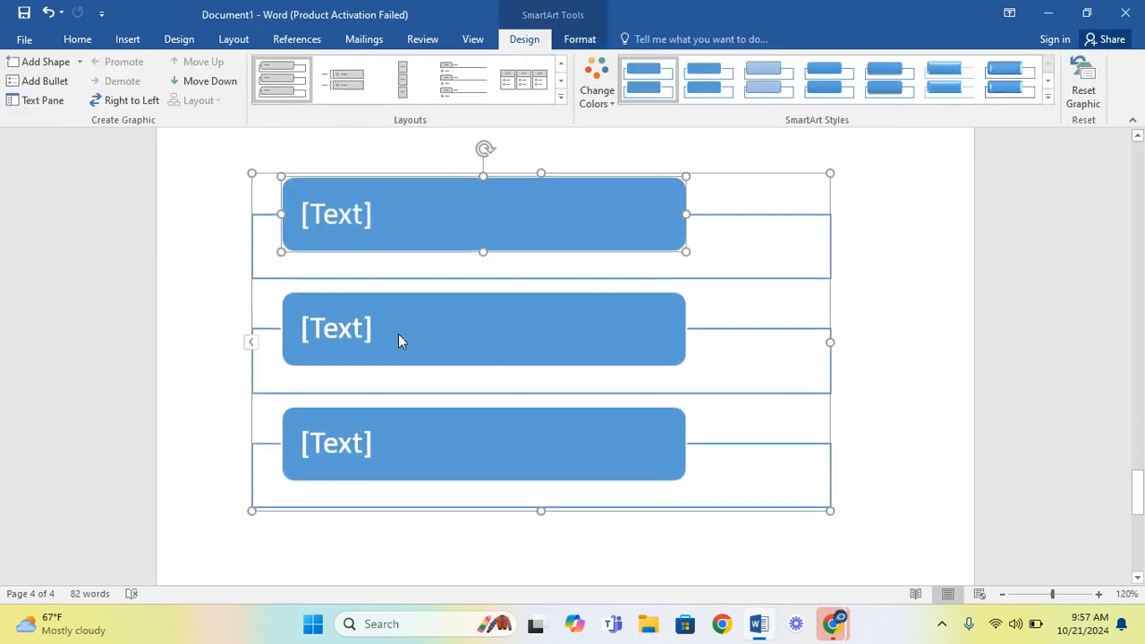
scroll(367, 267, "up", 3)
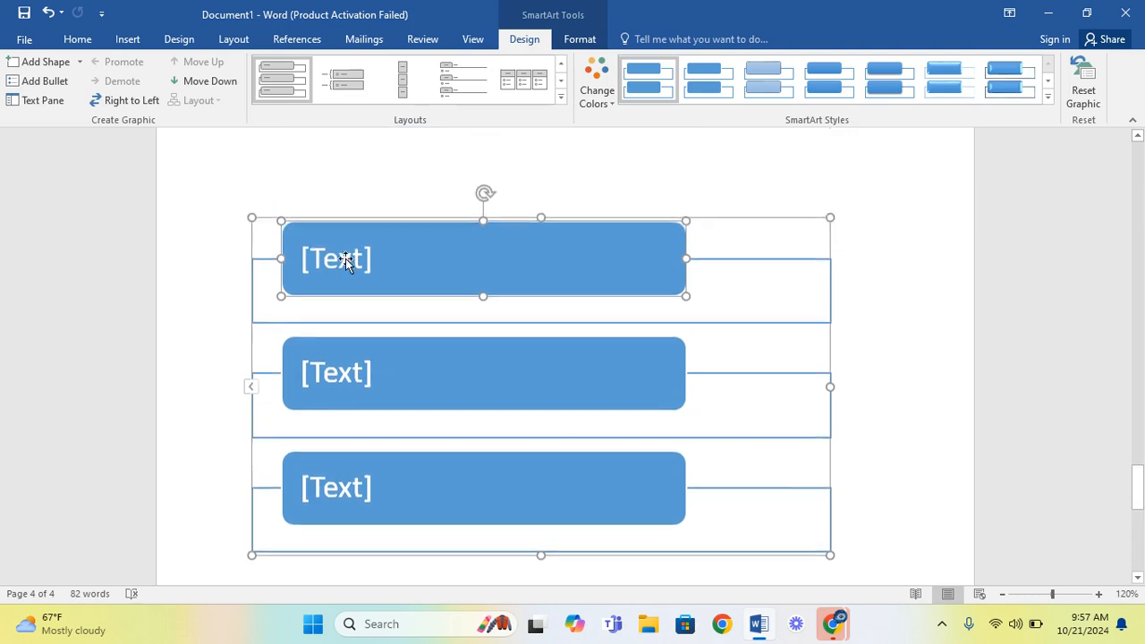
scroll(336, 274, "down", 1)
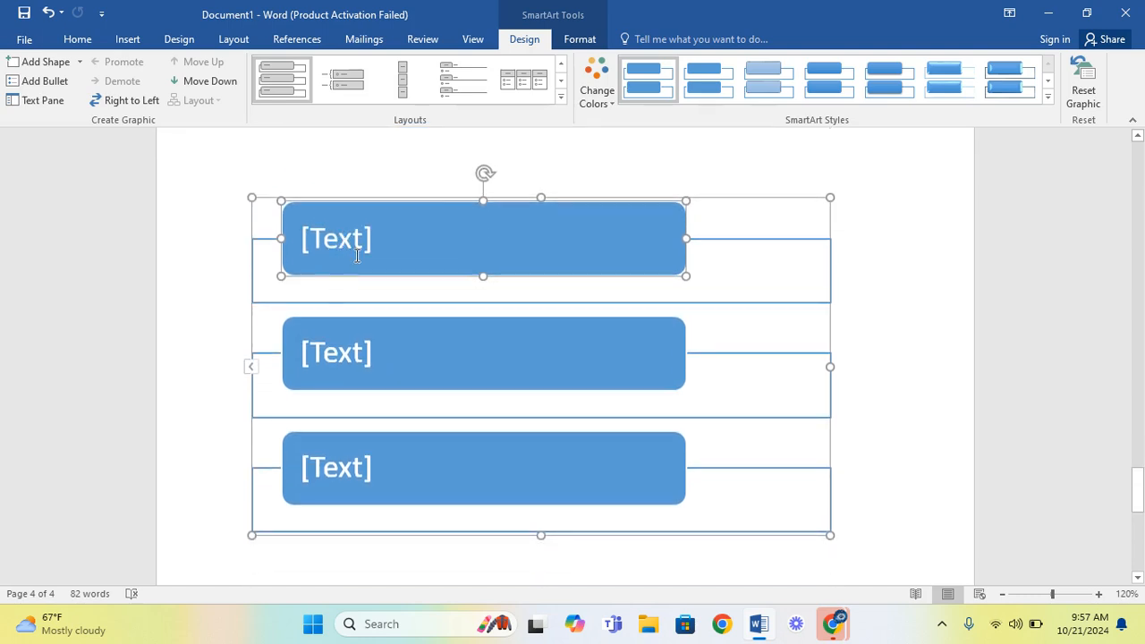
Insert page numbers at the bottom of the pages in the Accent Bar 3 style and return to the body text on the first page.
left_click(127, 38)
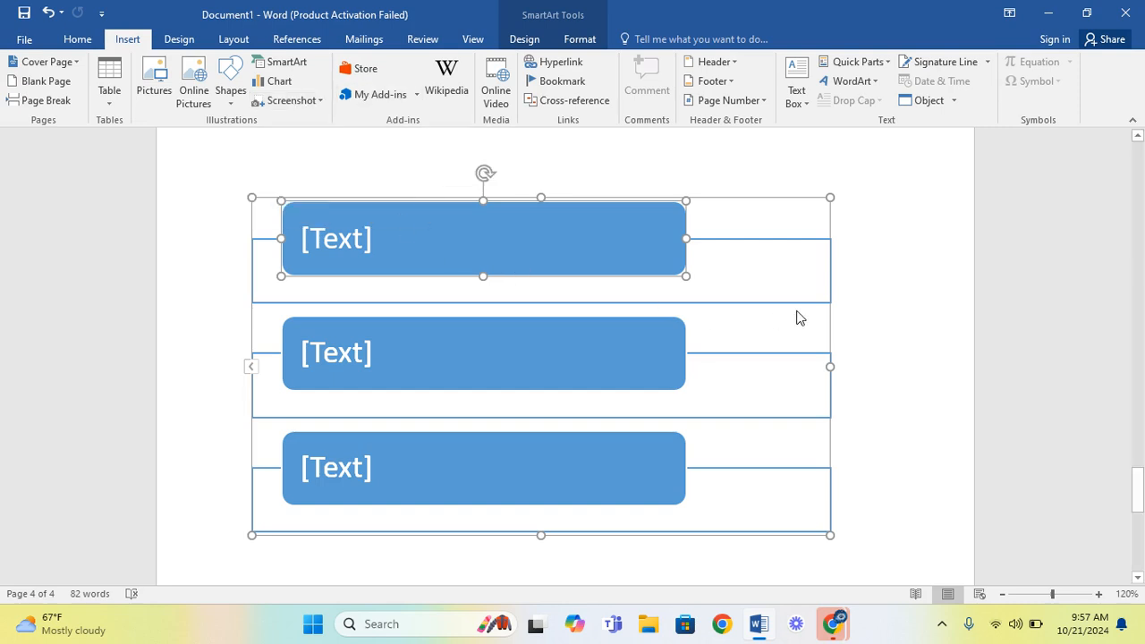
scroll(590, 430, "down", 4)
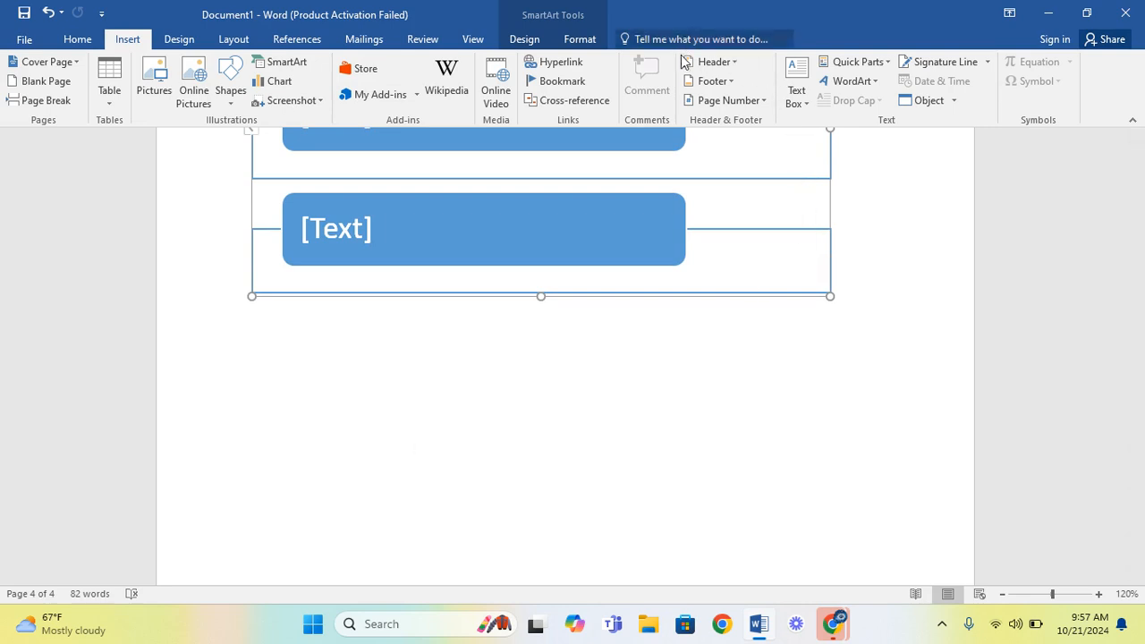
left_click(764, 104)
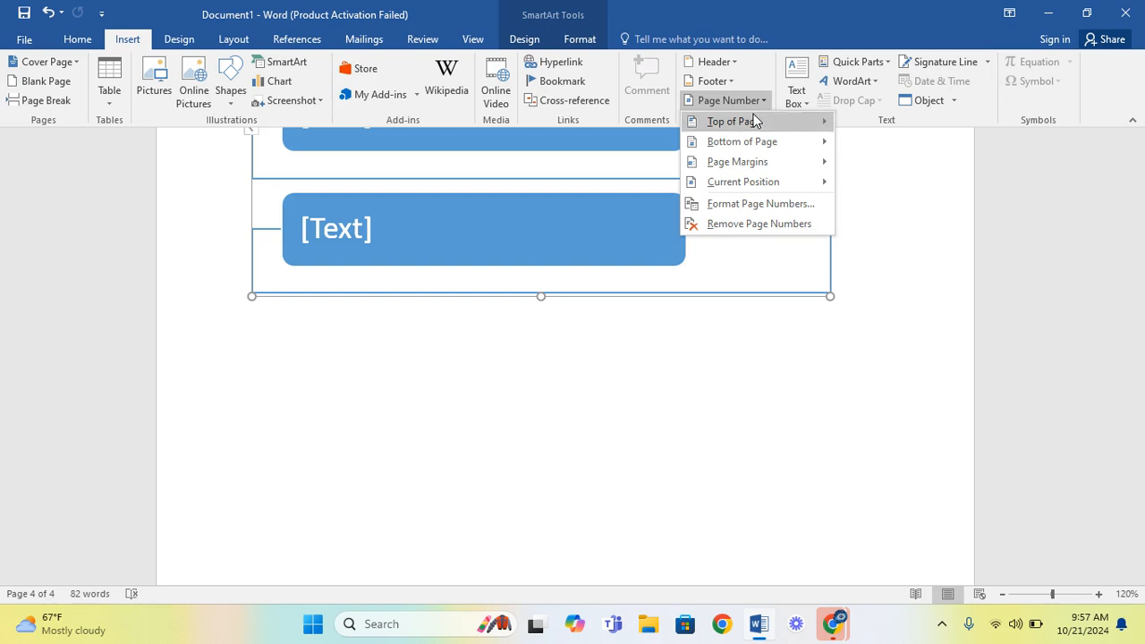
mouse_move(753, 120)
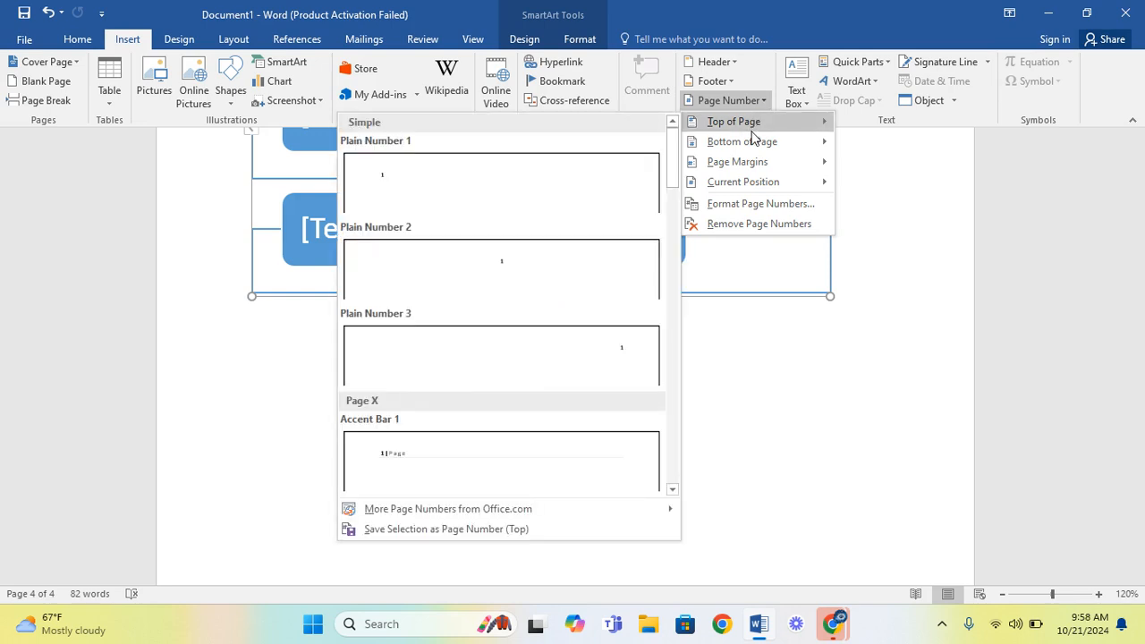
mouse_move(754, 144)
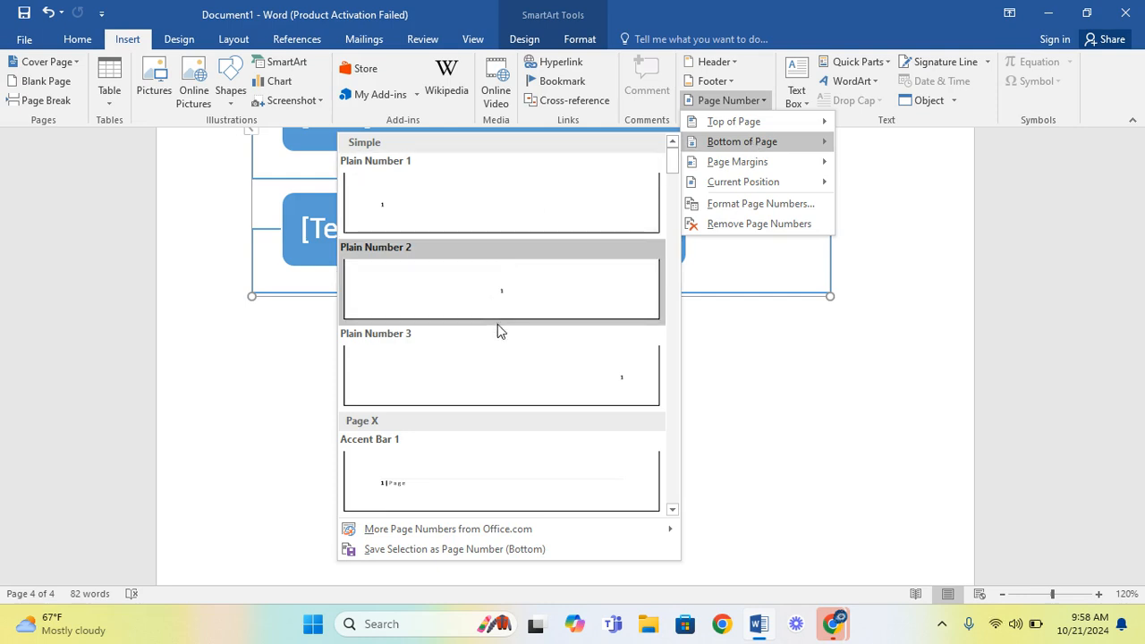
scroll(497, 338, "down", 3)
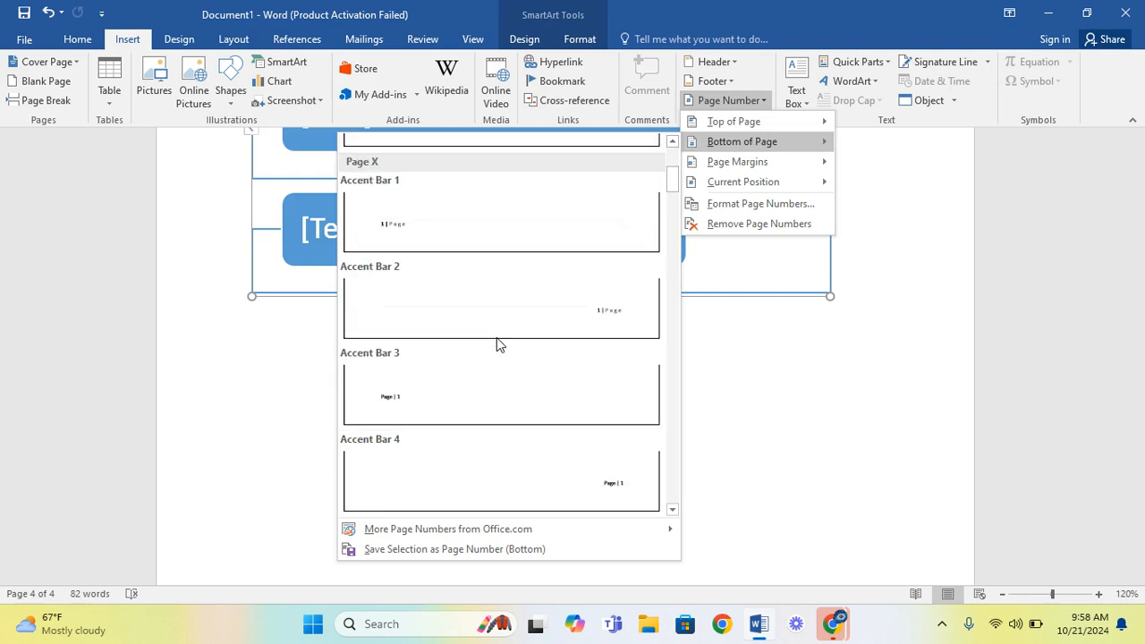
left_click(446, 404)
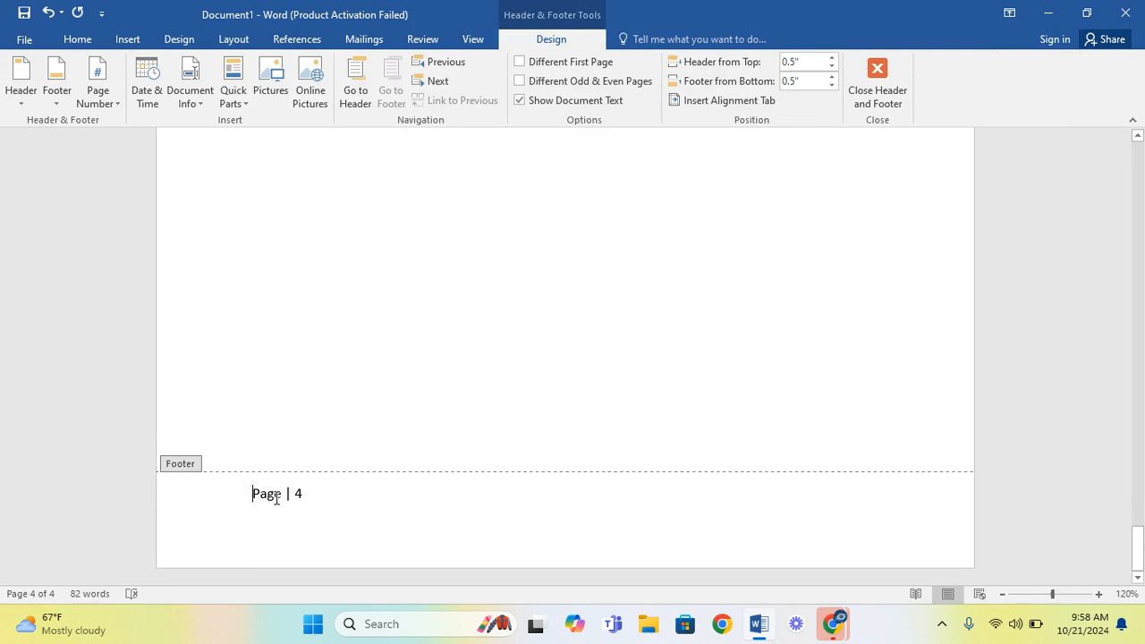
scroll(317, 435, "up", 10)
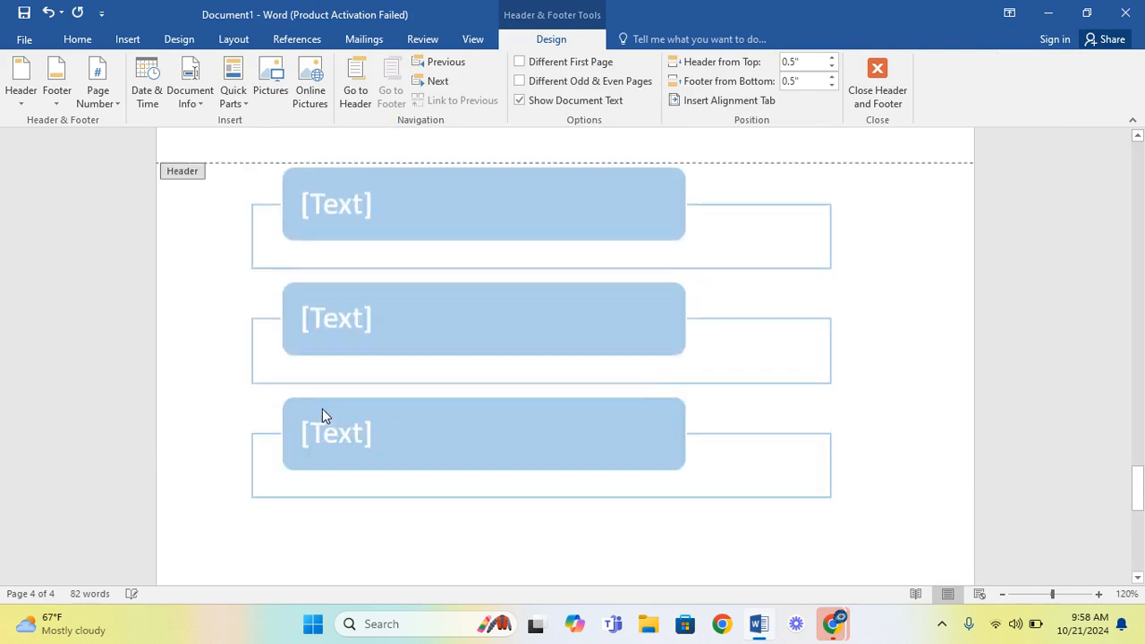
scroll(324, 415, "up", 10)
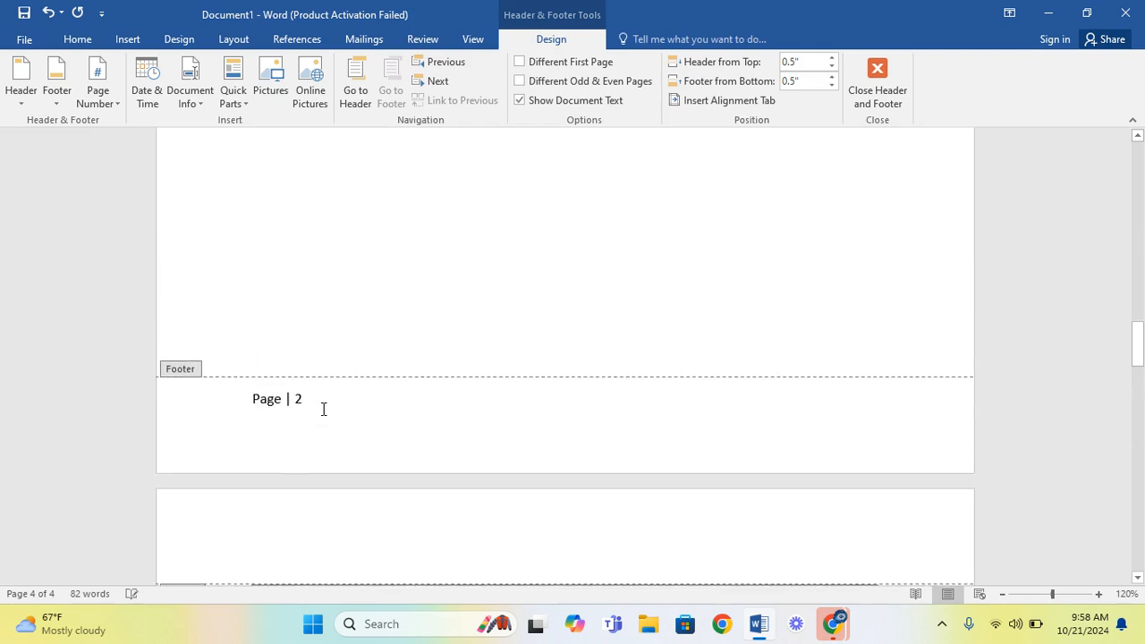
scroll(324, 416, "up", 8)
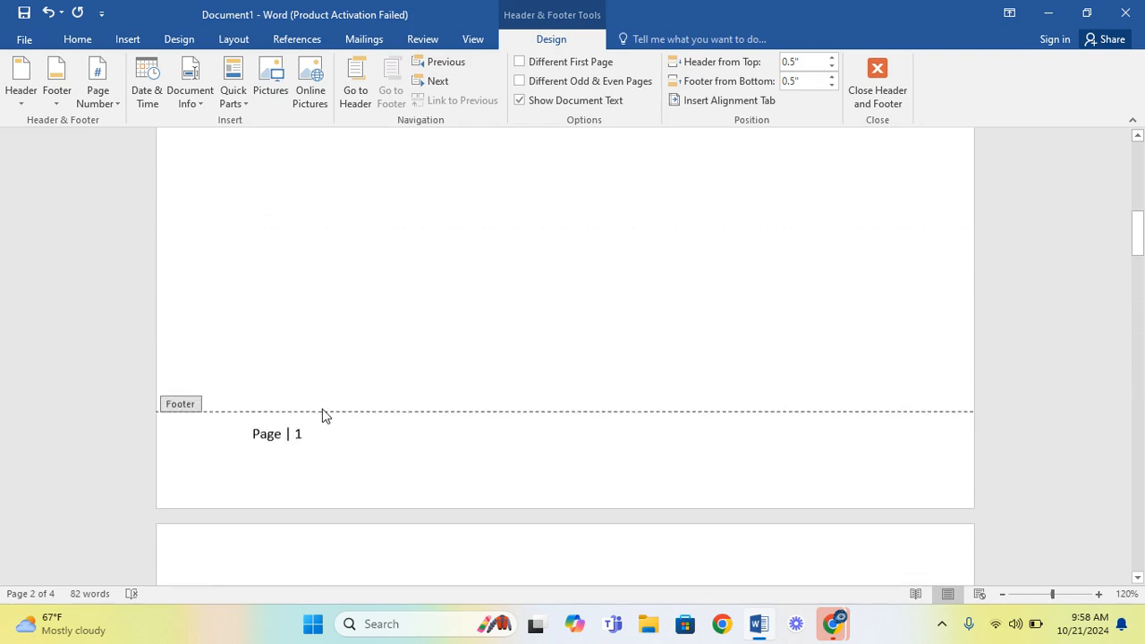
scroll(280, 284, "up", 5)
double_click(281, 276)
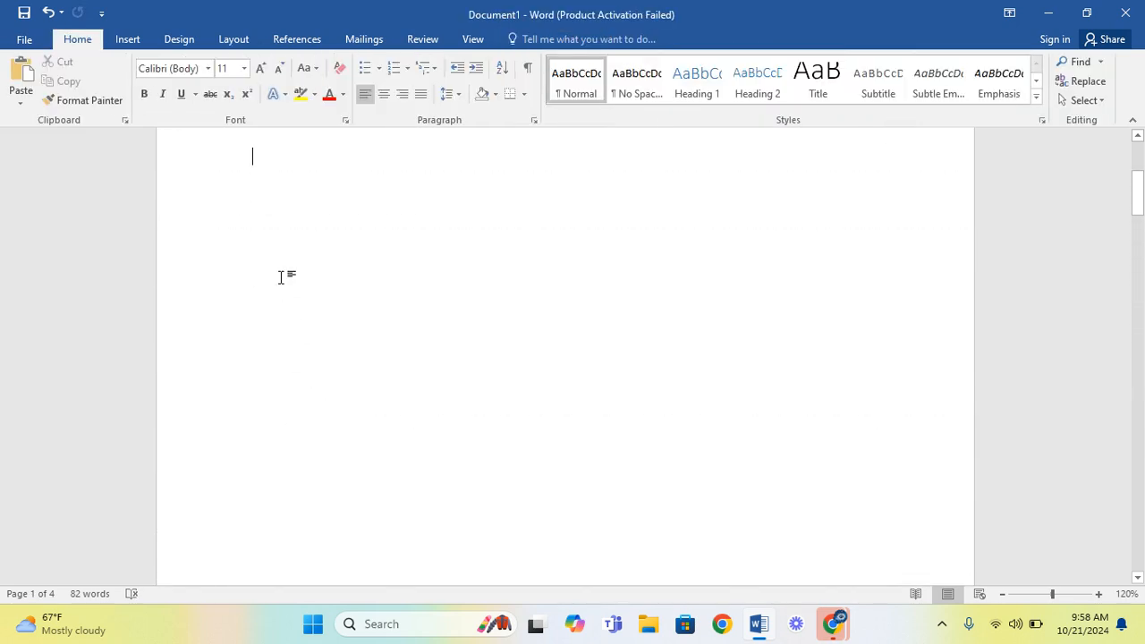
Add a Blank header with the text "MS WORD TUTORIAL" and close header editing.
left_click(127, 39)
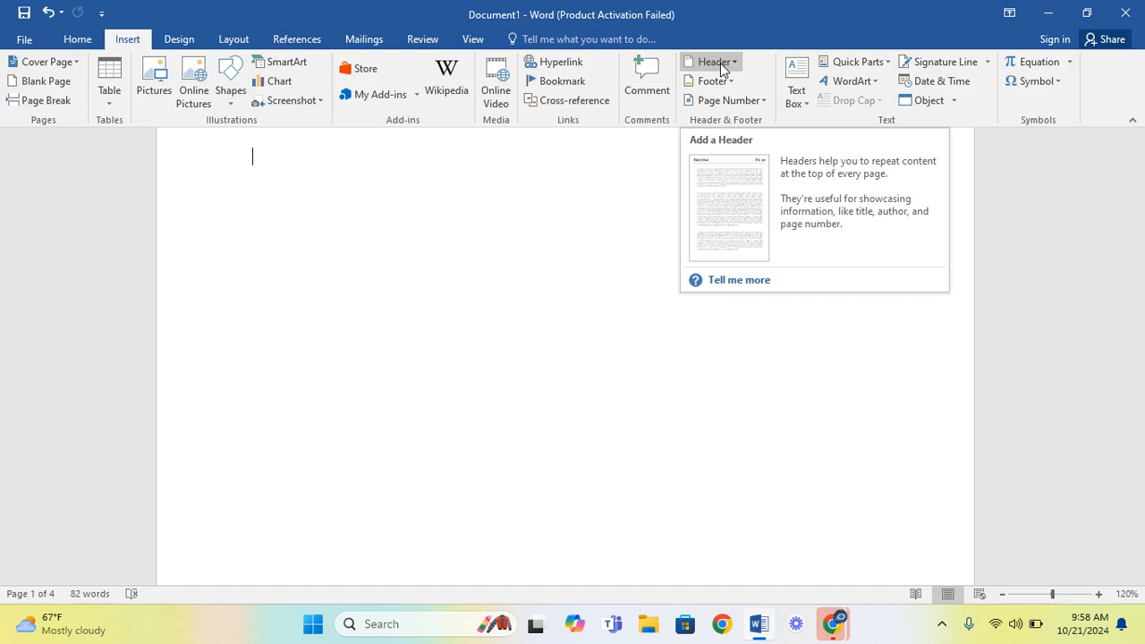
left_click(721, 66)
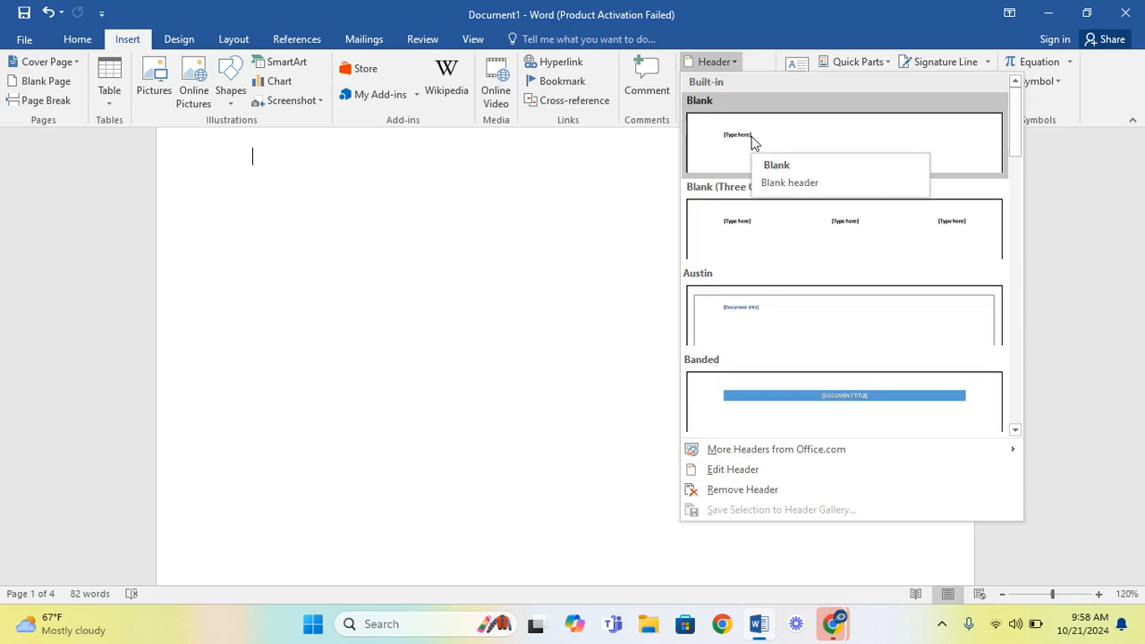
left_click(751, 143)
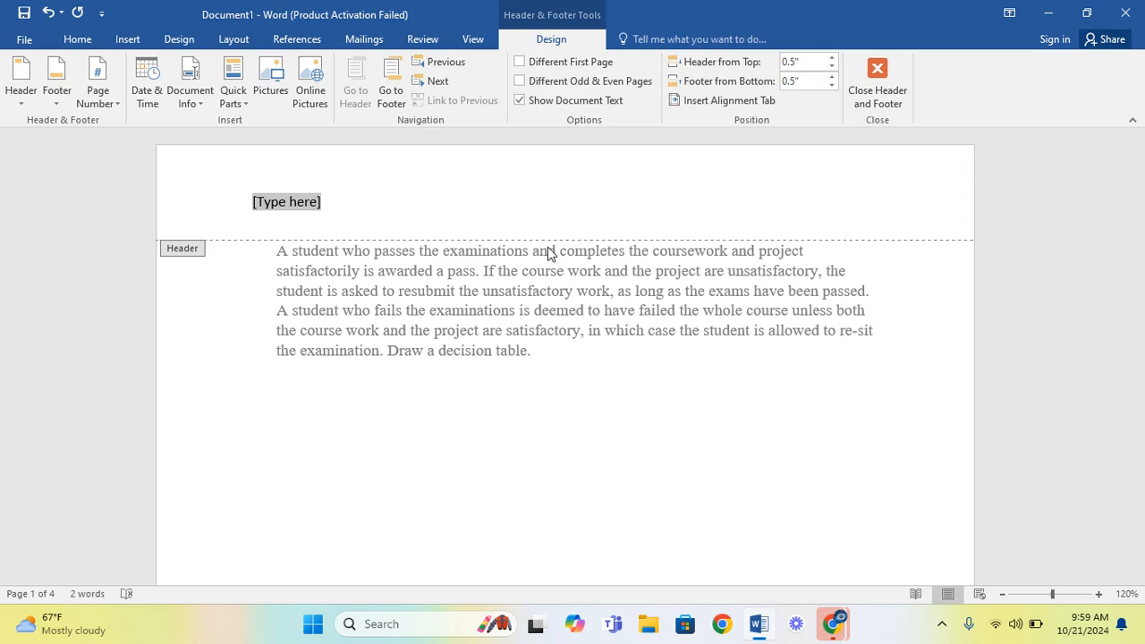
type("MS WOR")
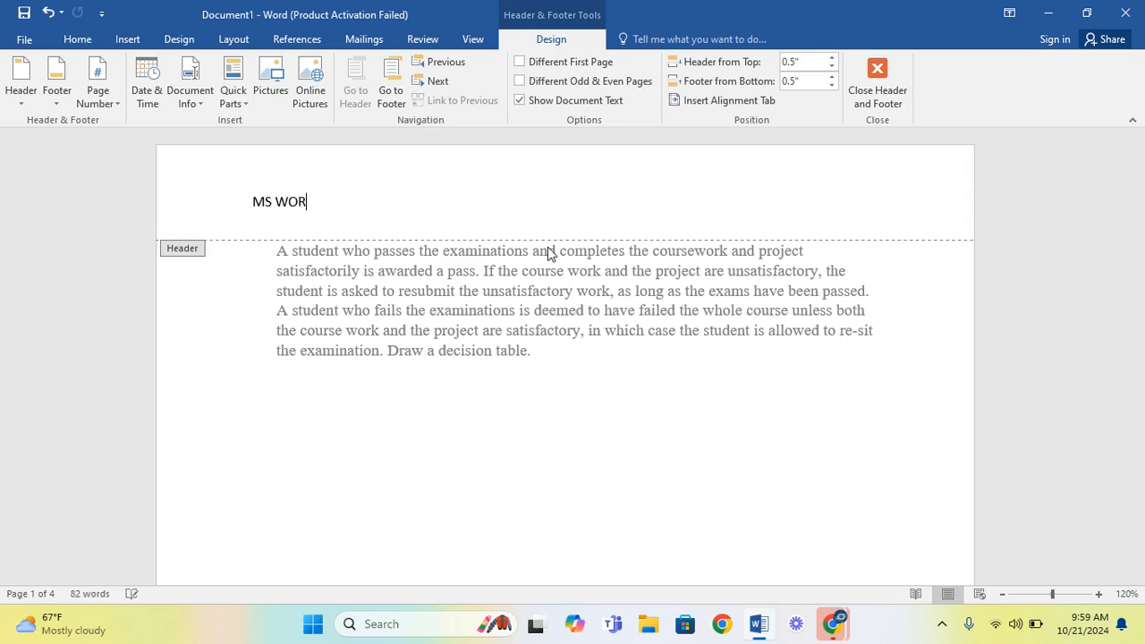
type("D TUTORIAL")
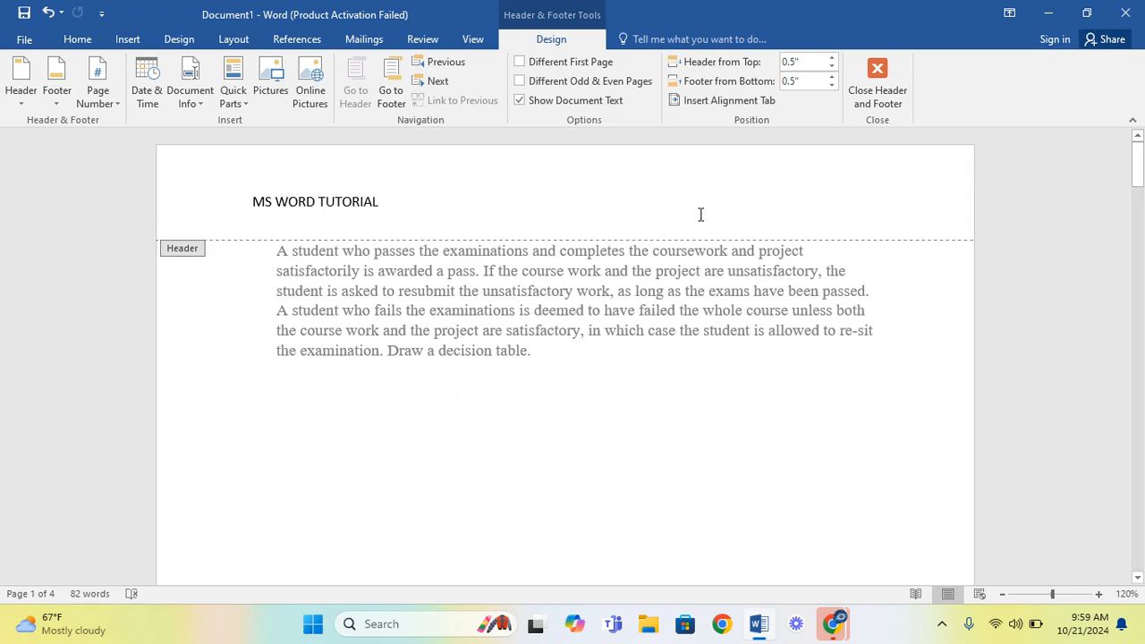
left_click(878, 73)
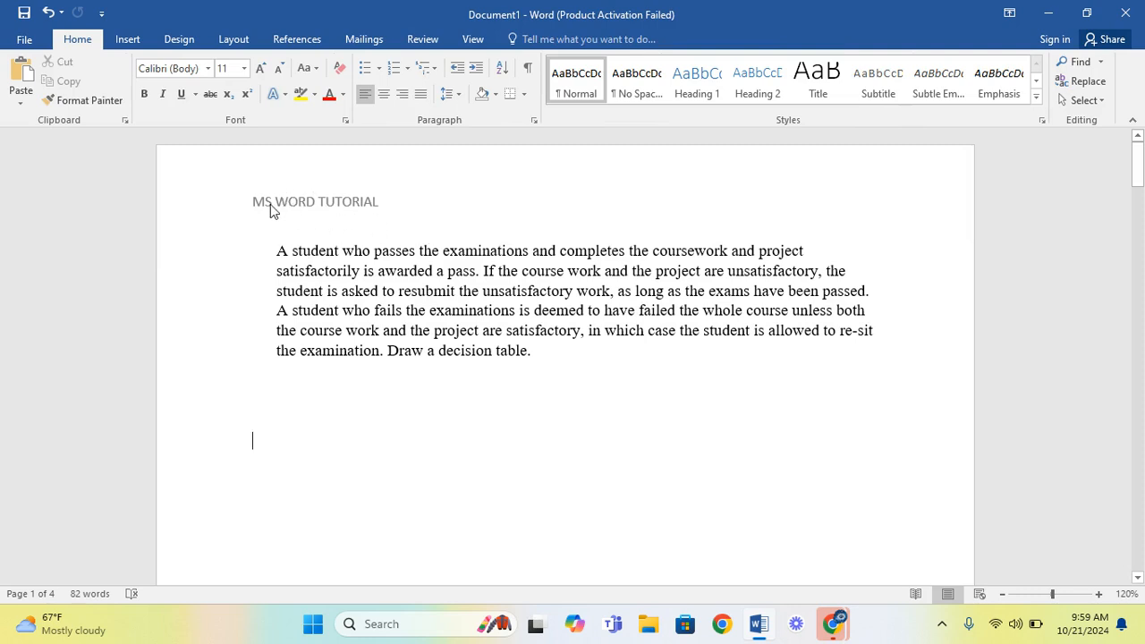
Draw a text box about 1.85" wide and 0.74" high above the second page's footer and enter a first name followed by "DC TECH".
scroll(289, 220, "down", 8)
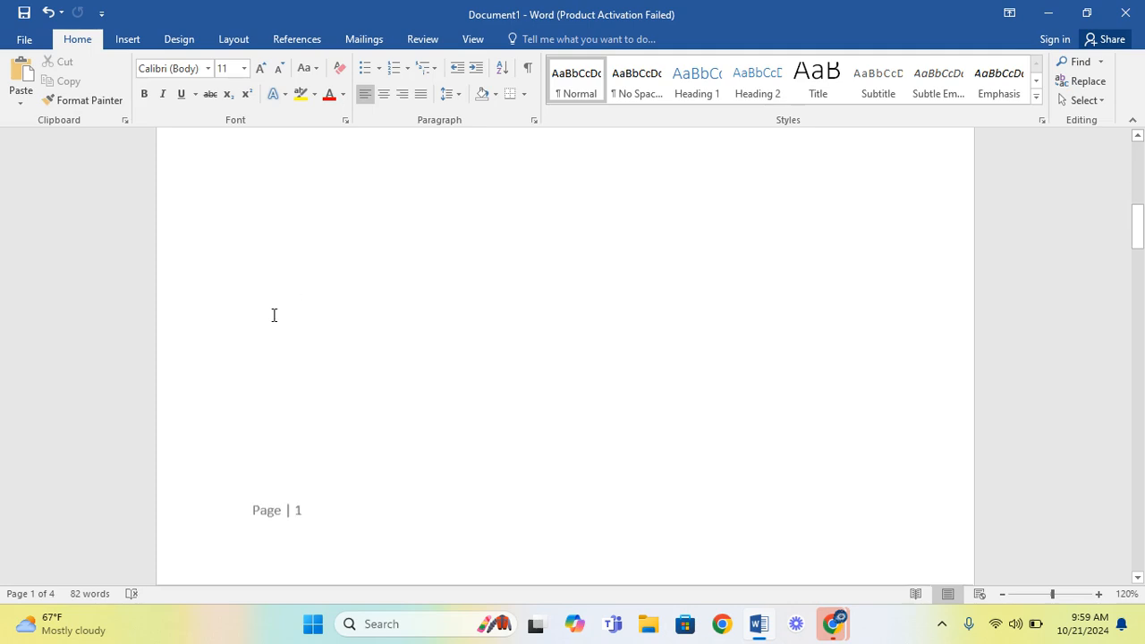
scroll(274, 315, "down", 15)
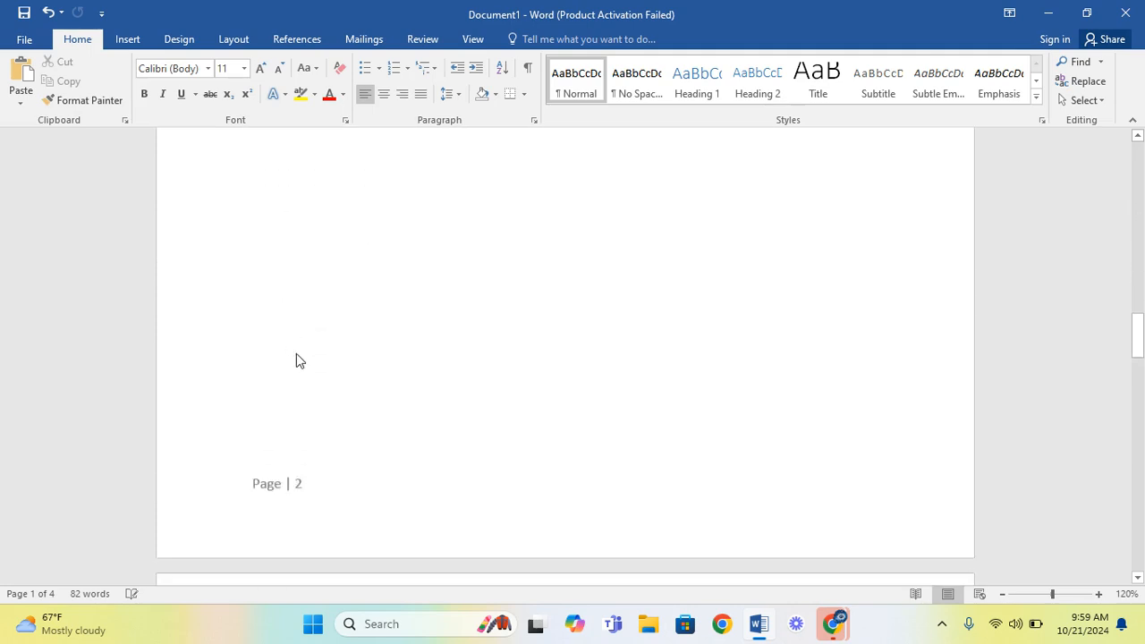
scroll(296, 360, "down", 15)
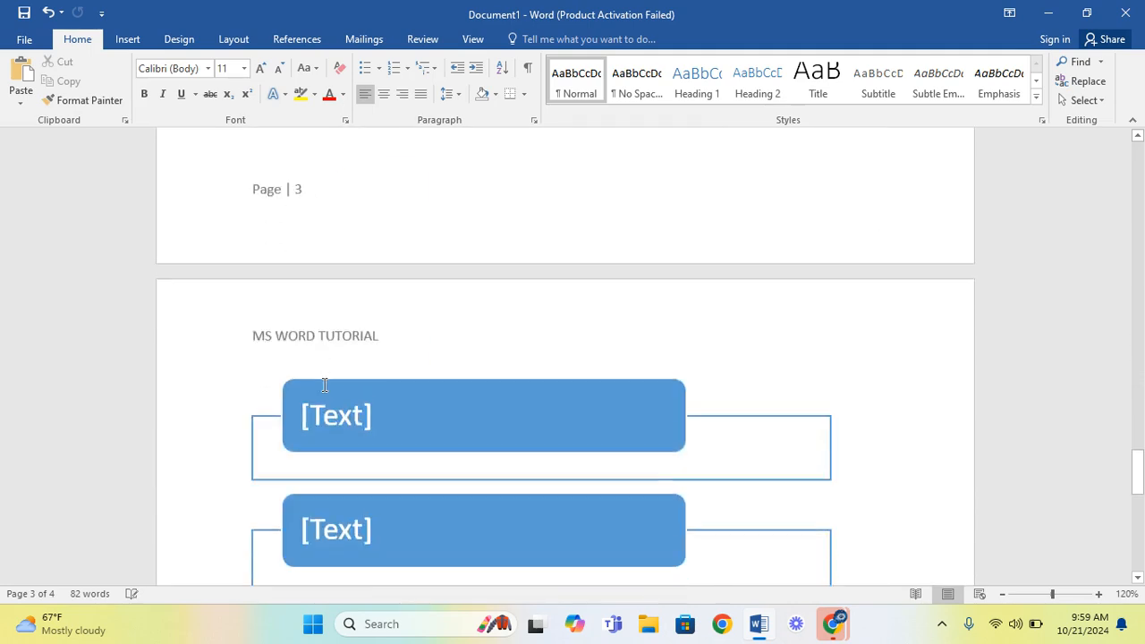
scroll(326, 338, "up", 5)
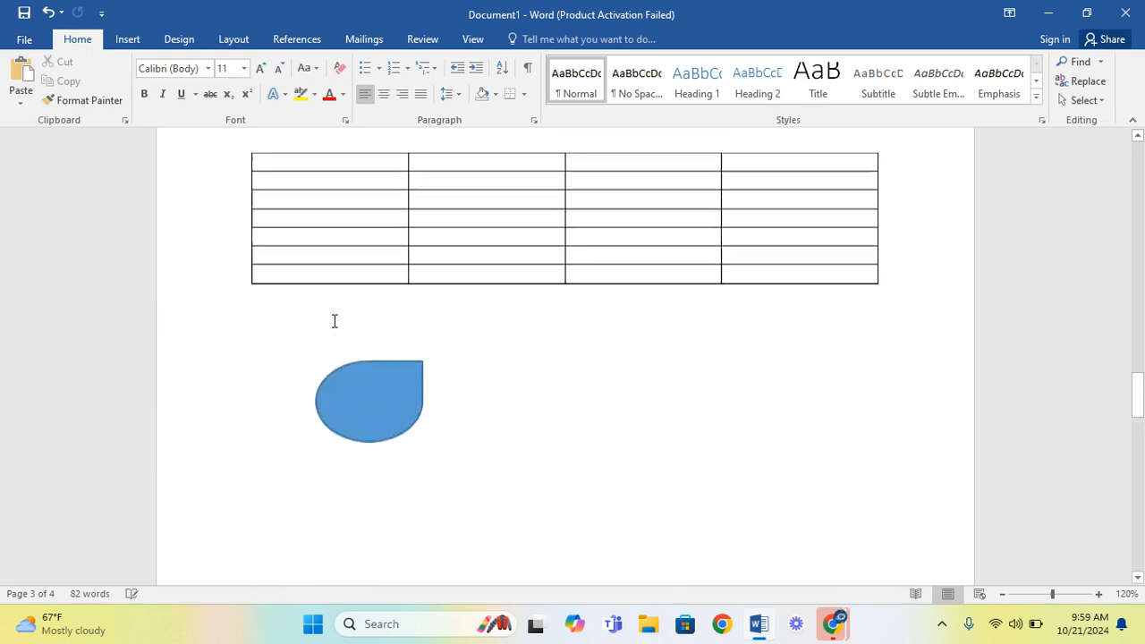
scroll(334, 321, "up", 3)
left_click(127, 38)
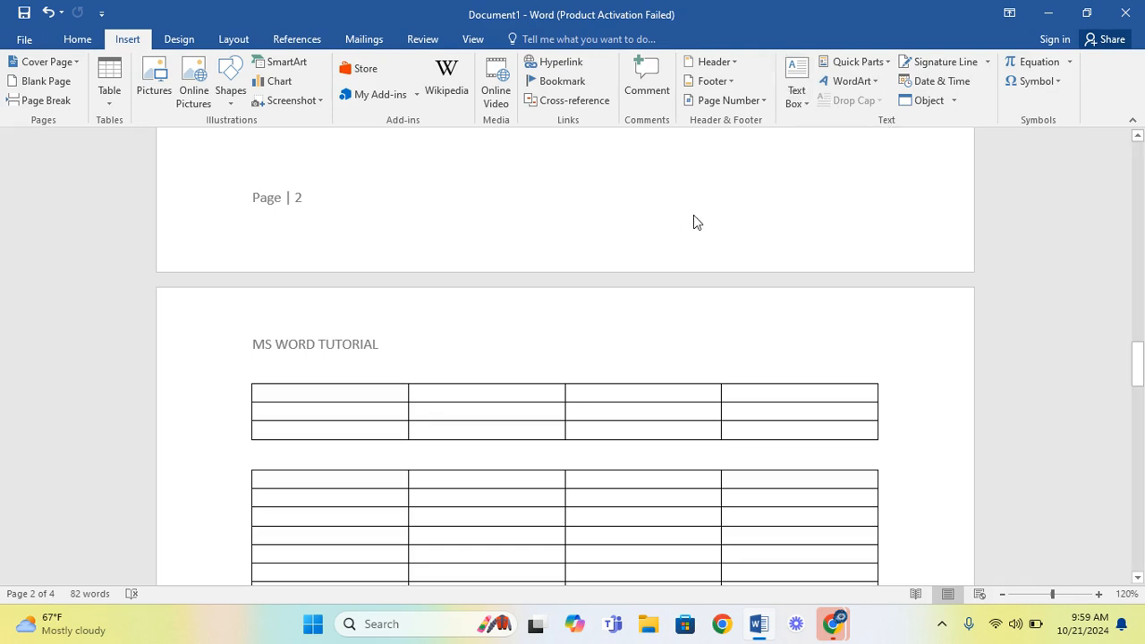
left_click(805, 103)
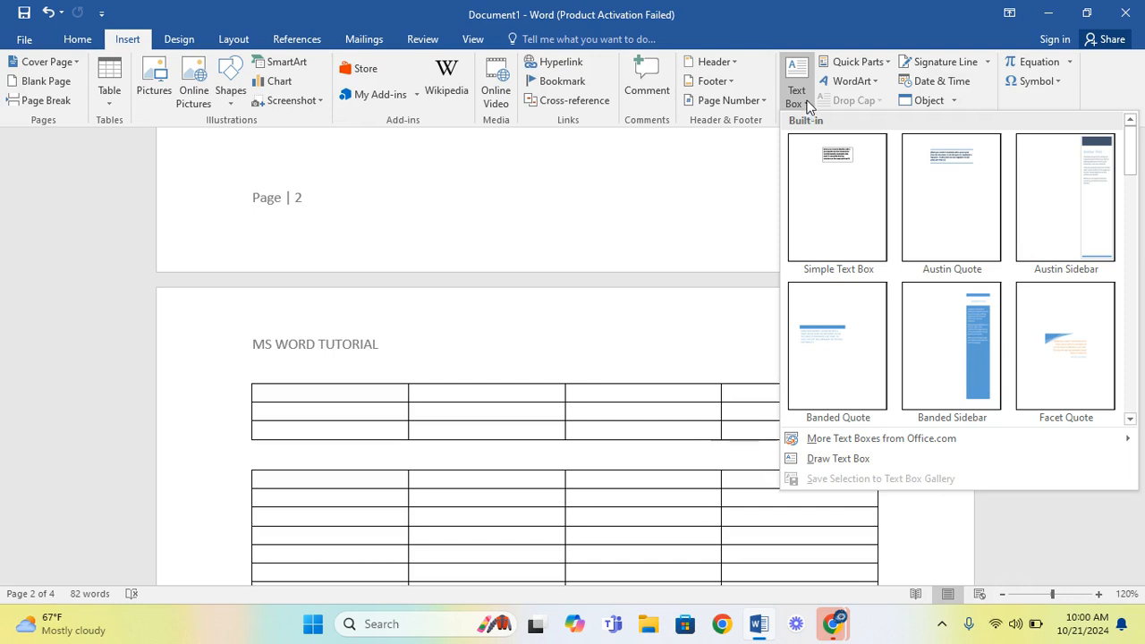
left_click(832, 459)
scroll(513, 256, "up", 4)
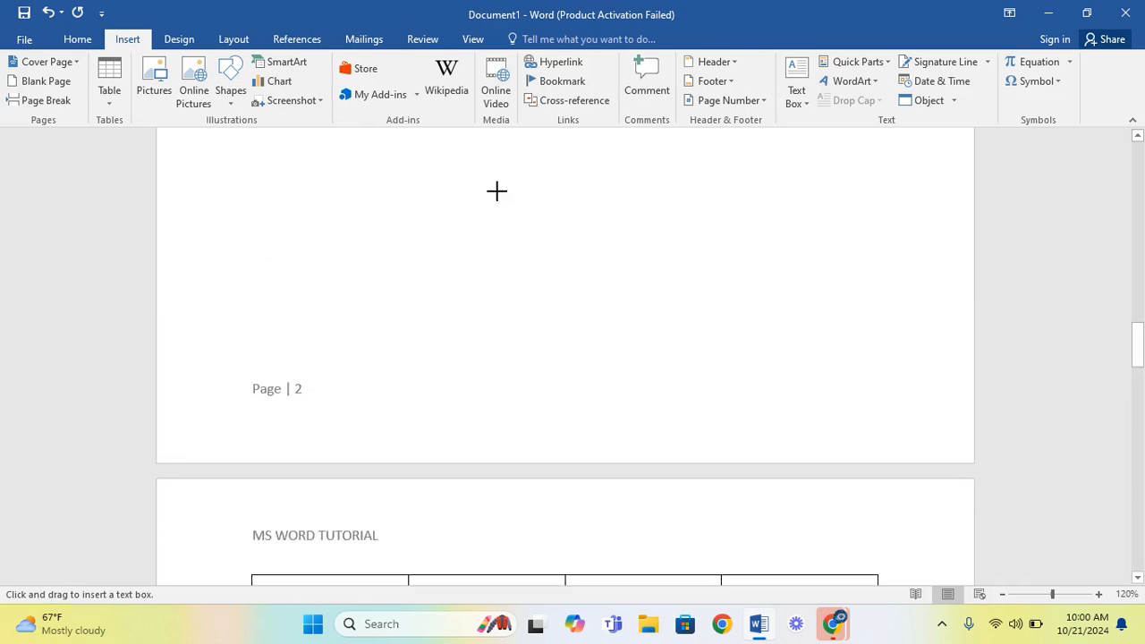
mouse_move(498, 191)
left_mouse_down()
mouse_move(632, 268)
mouse_move(675, 262)
left_mouse_up()
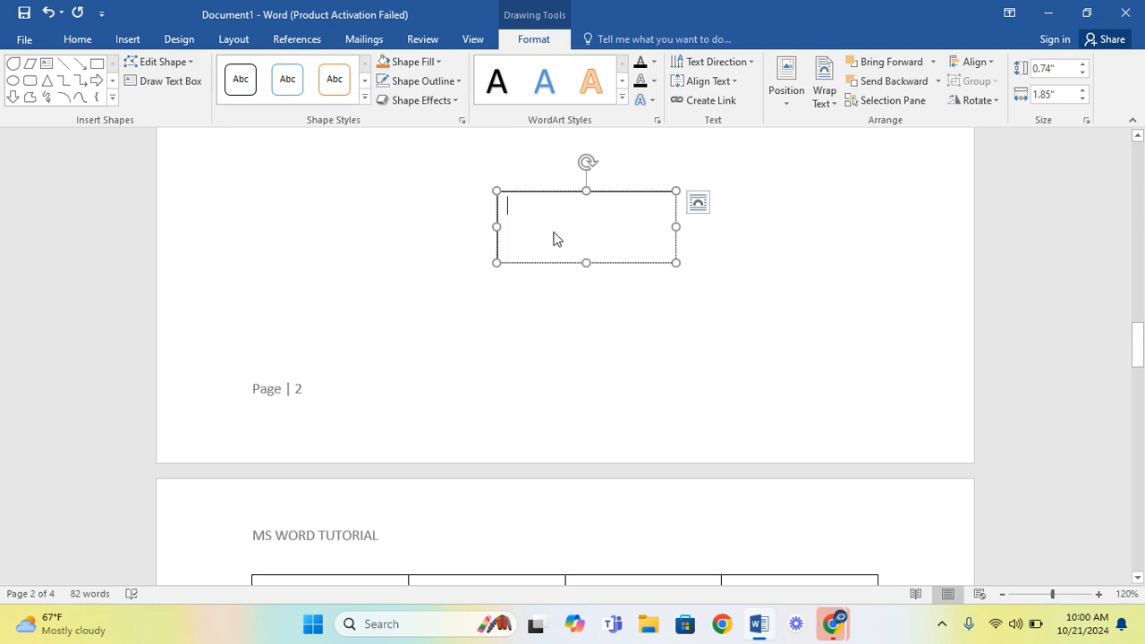
type("DAVID")
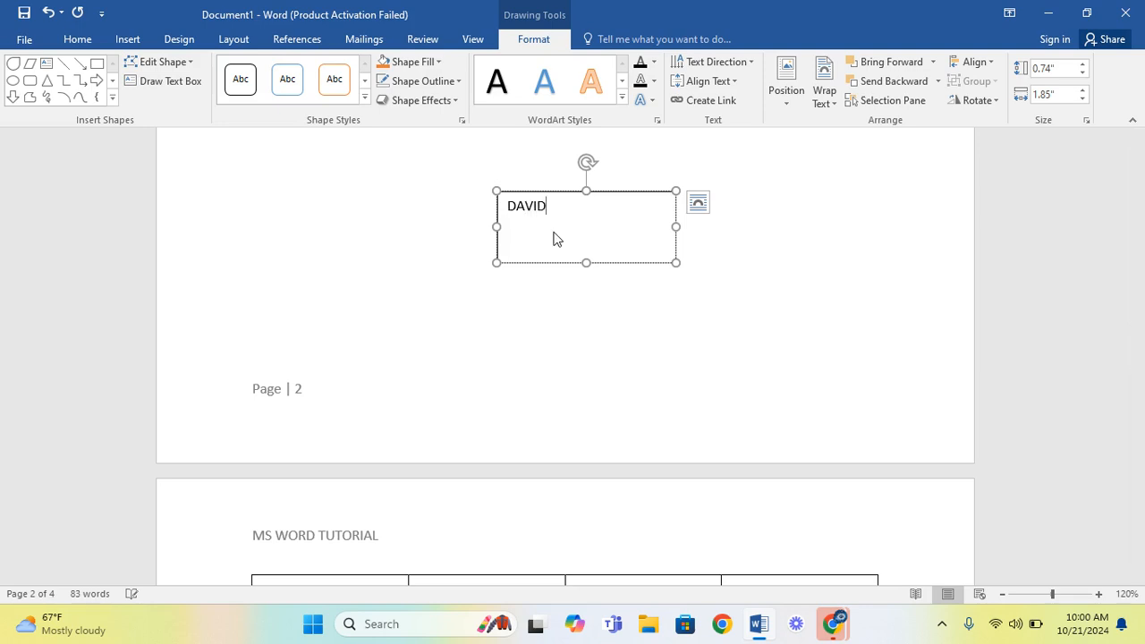
type(" DC TECH")
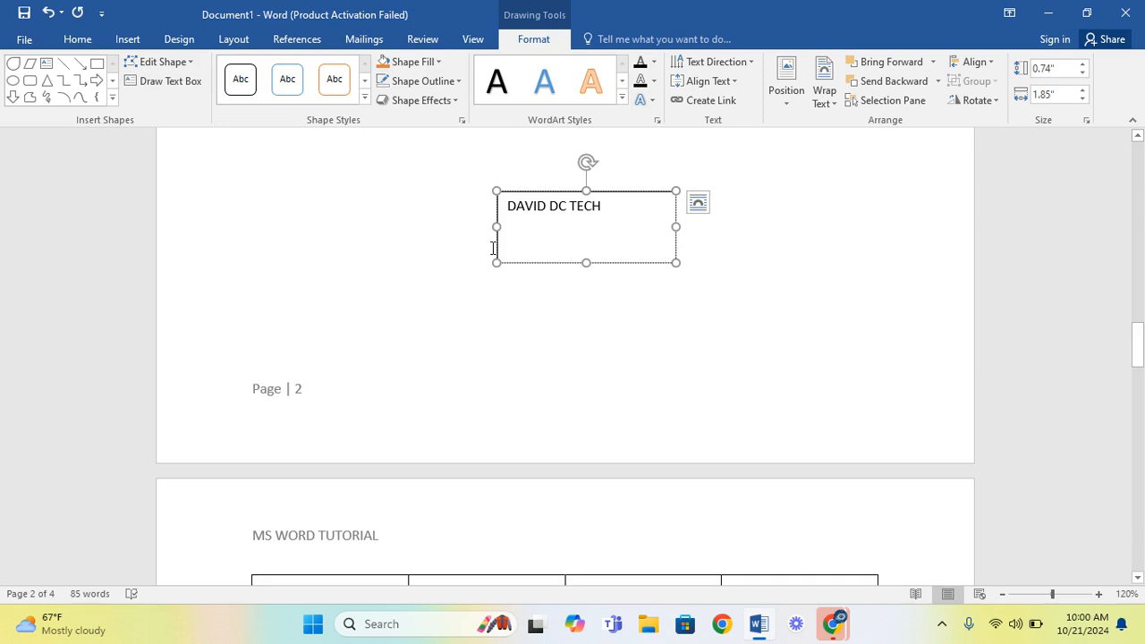
scroll(590, 276, "up", 3)
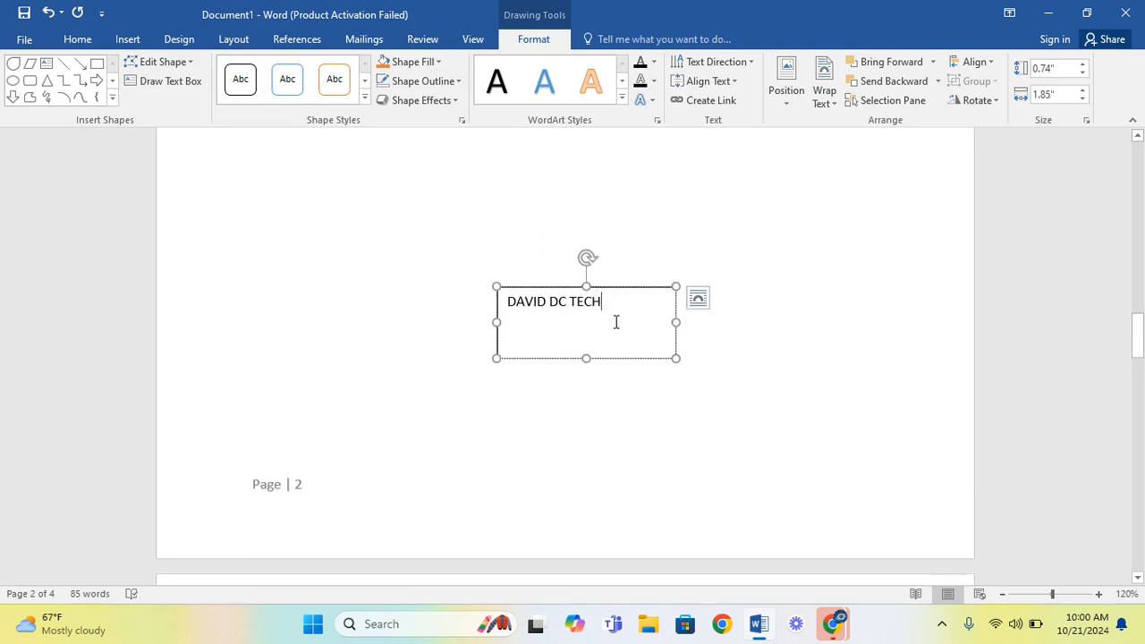
Try converting the words "A student who" in the first paragraph to blue WordArt with a reflection, and undo it.
left_click(125, 41)
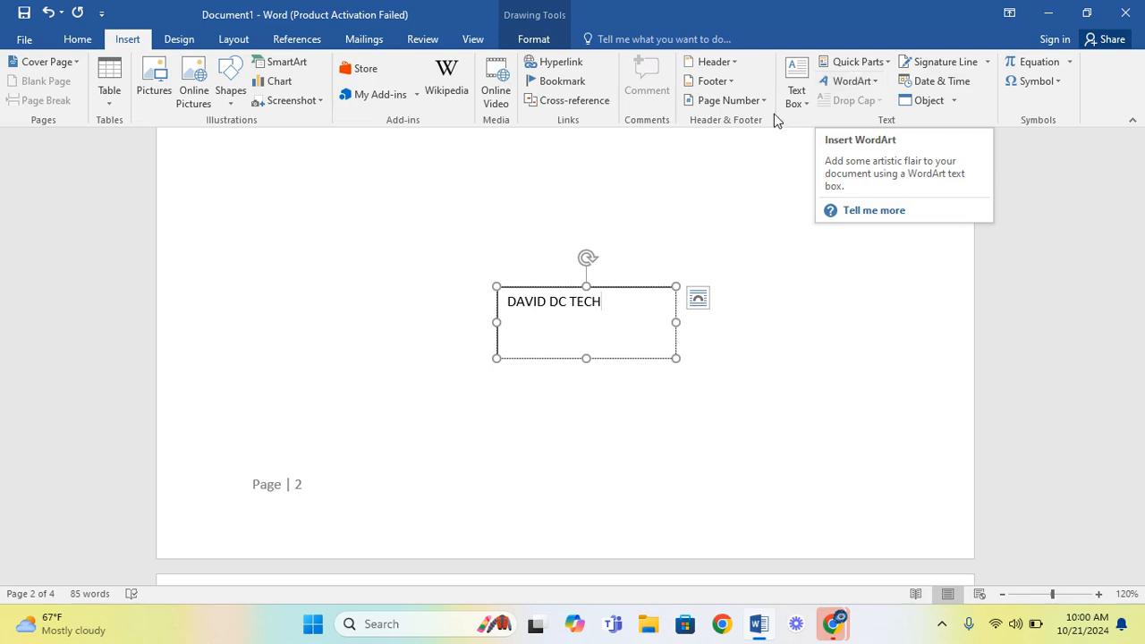
scroll(483, 243, "up", 3)
scroll(483, 244, "up", 15)
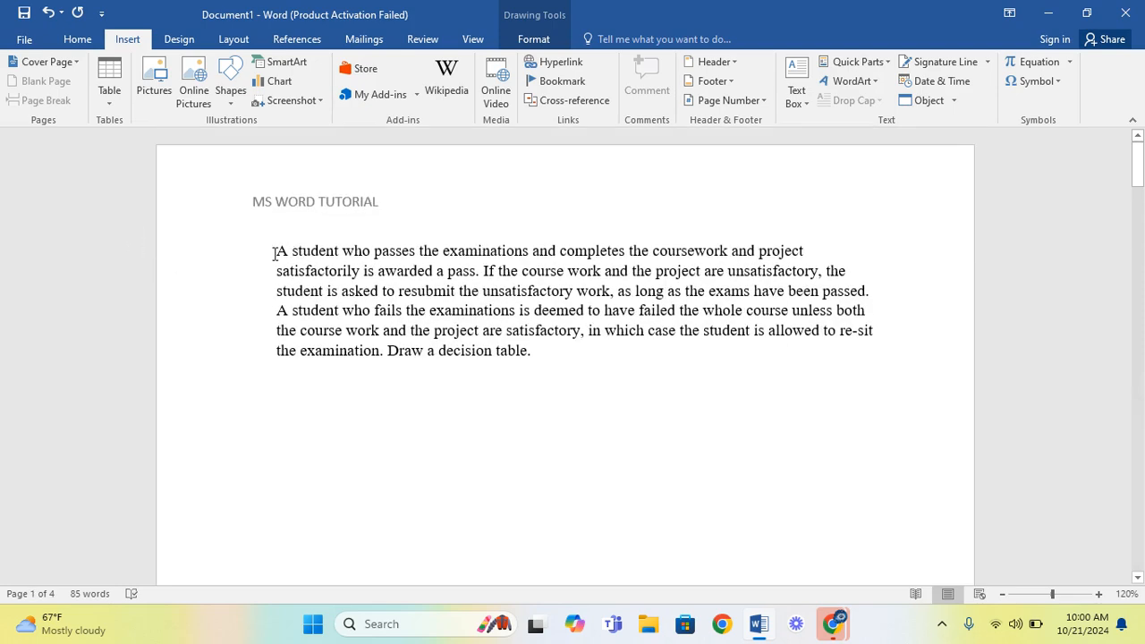
mouse_move(273, 253)
left_mouse_down()
mouse_move(365, 255)
mouse_move(357, 261)
left_mouse_up()
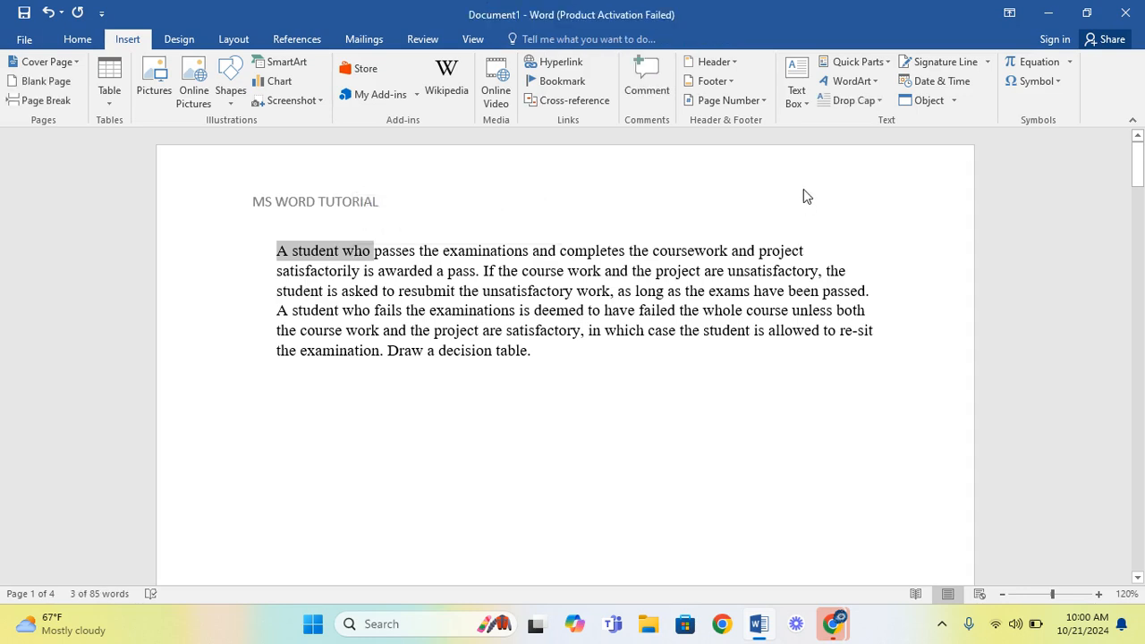
left_click(861, 82)
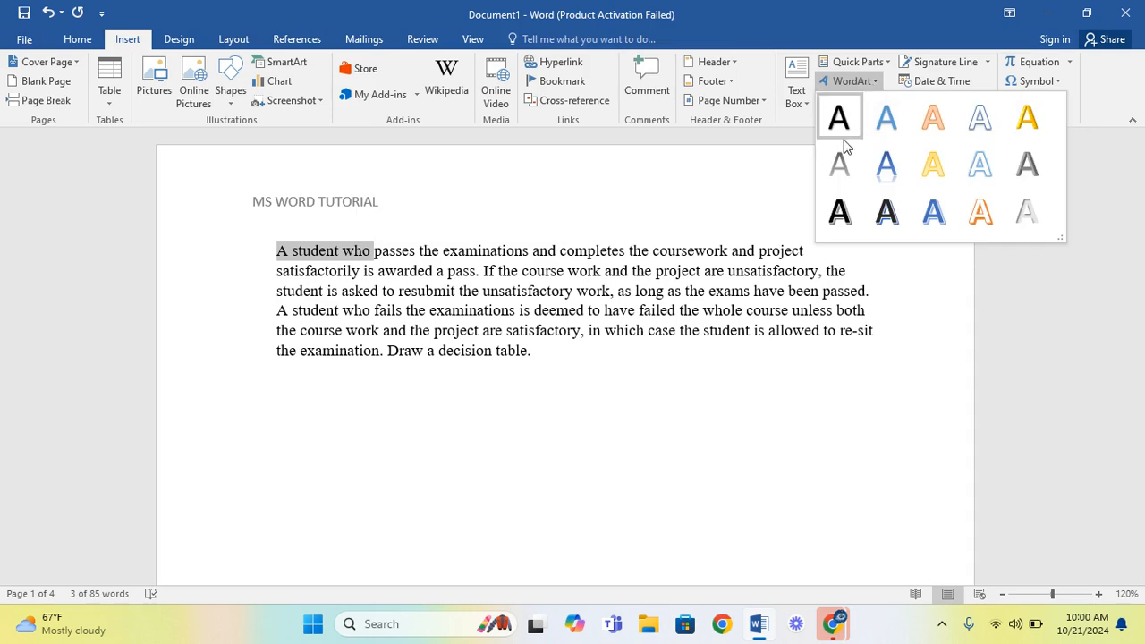
left_click(885, 164)
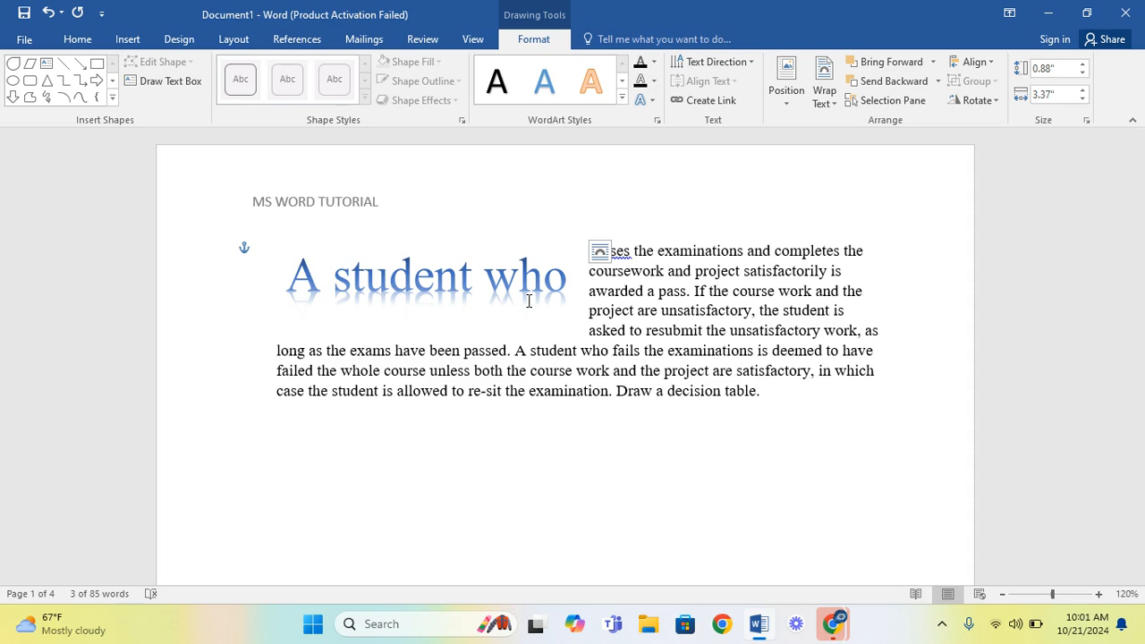
key("ctrl+z")
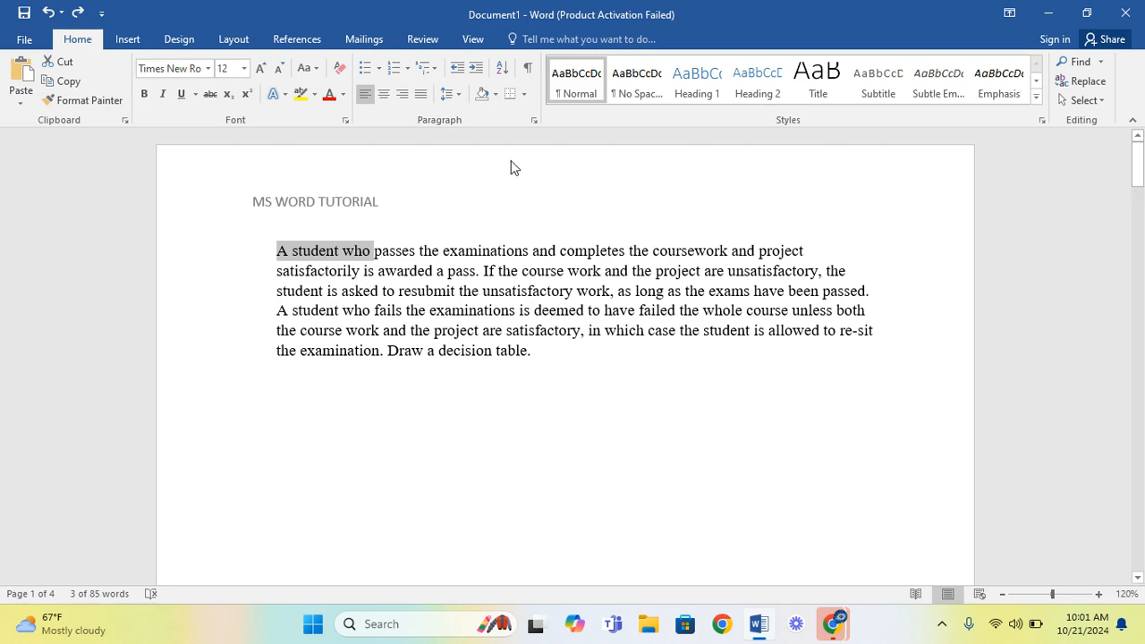
Turn the opening letter "A" of the first paragraph into a Dropped drop cap spanning 2 lines.
left_click(128, 39)
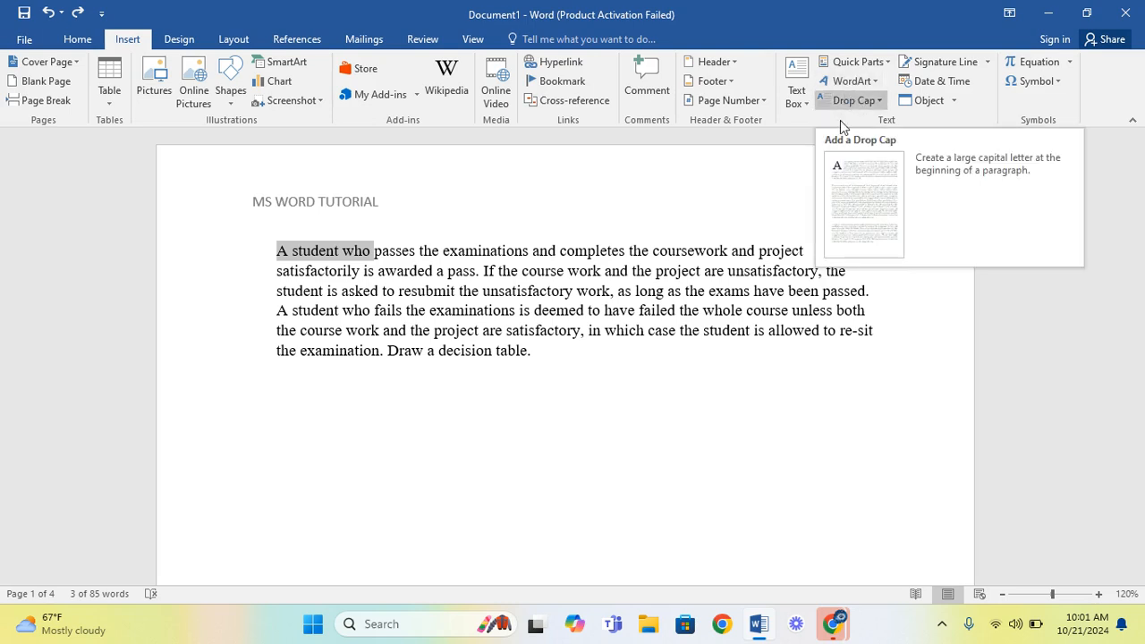
left_click(338, 290)
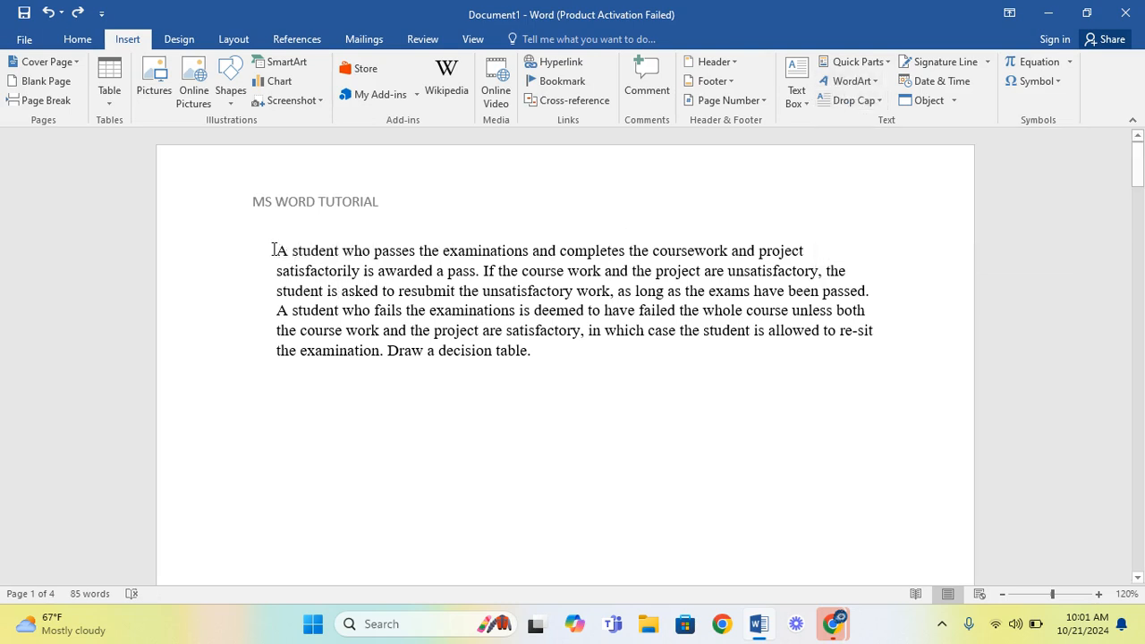
left_click_drag(275, 251, 288, 254)
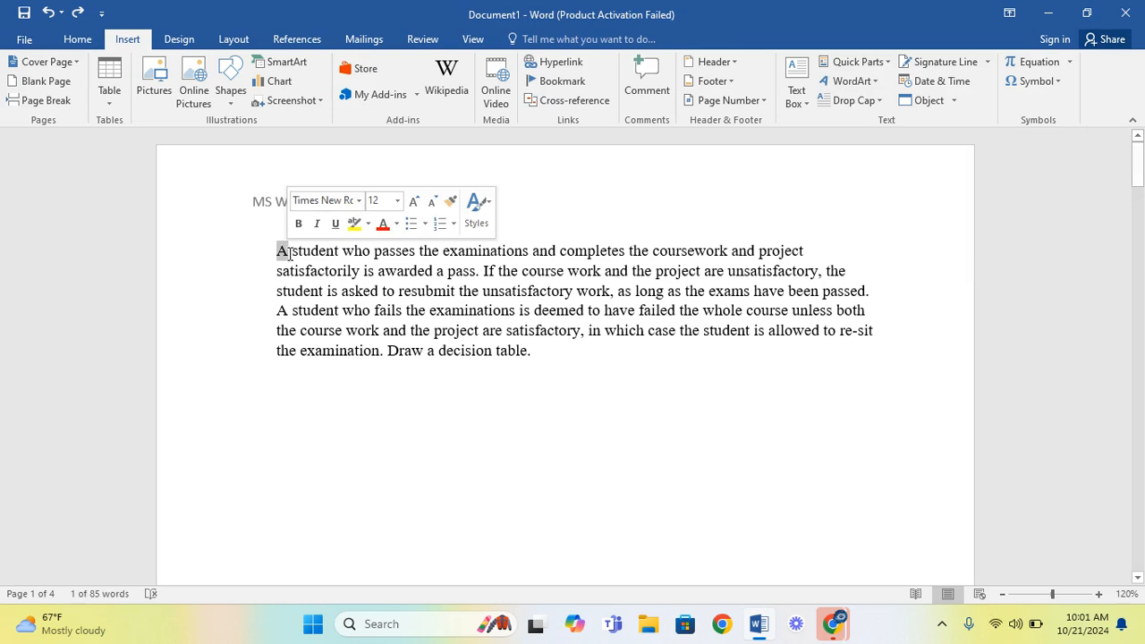
left_click(879, 104)
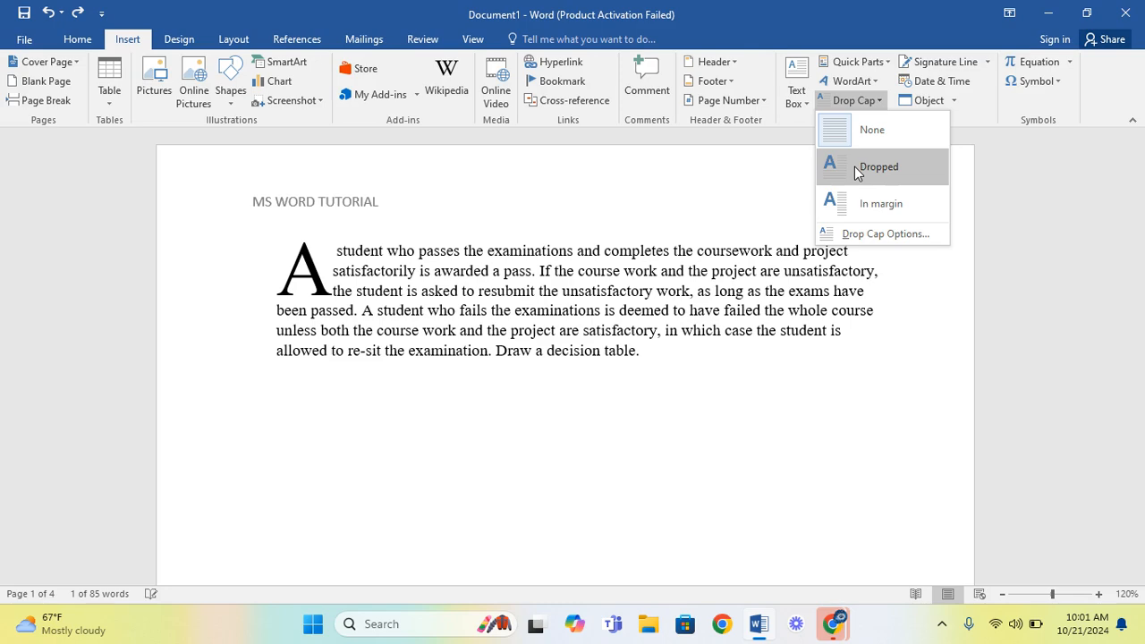
left_click(867, 235)
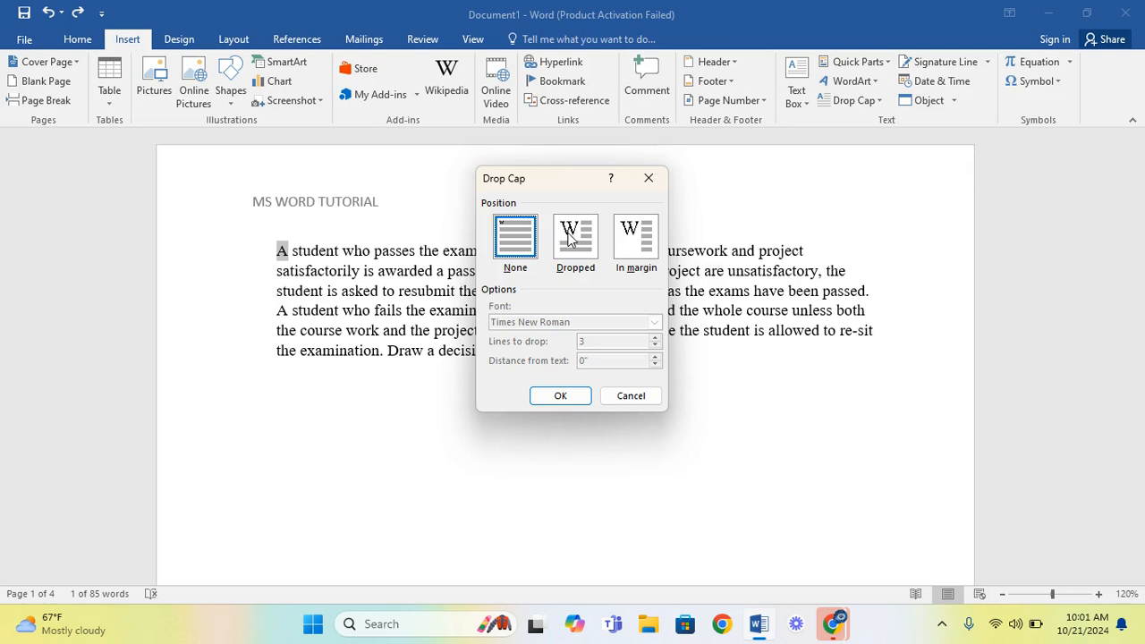
left_click(569, 234)
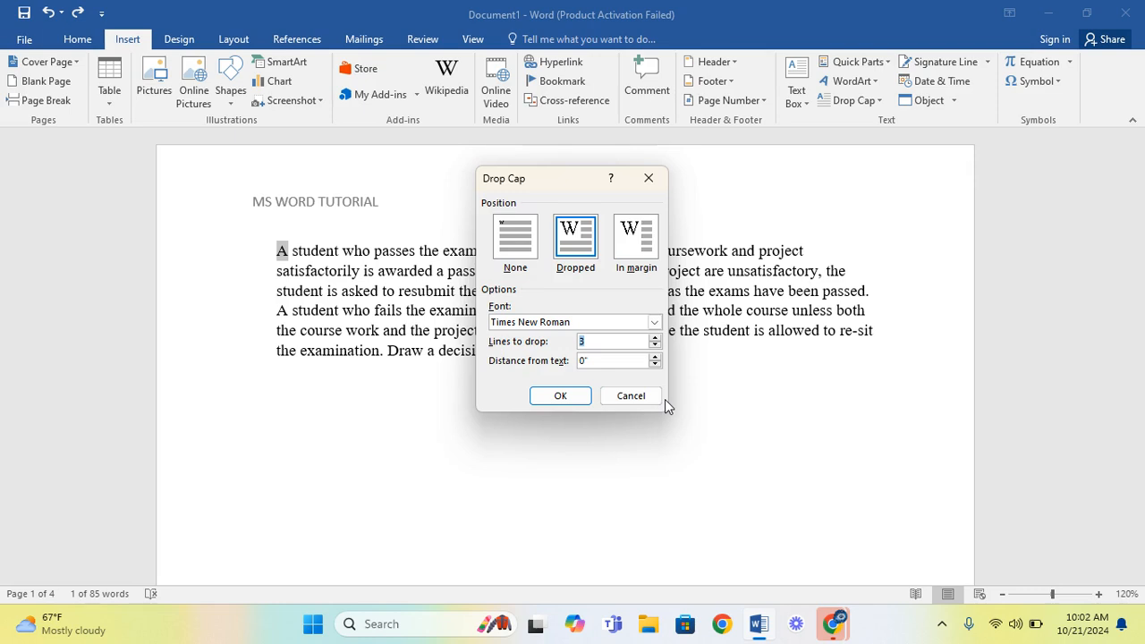
type("2")
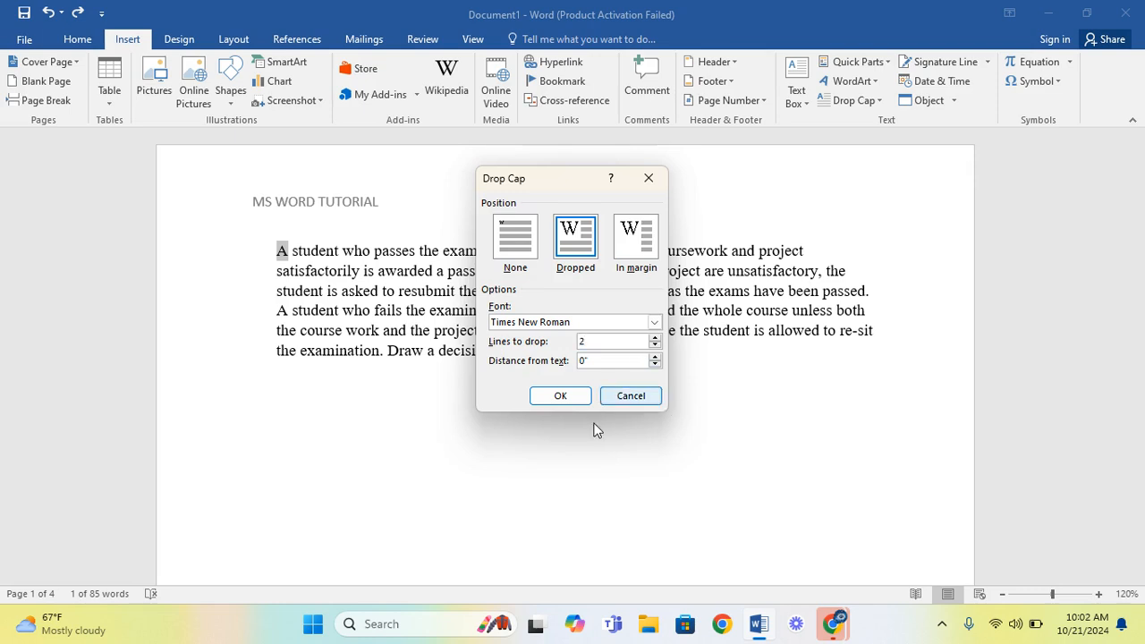
left_click(551, 397)
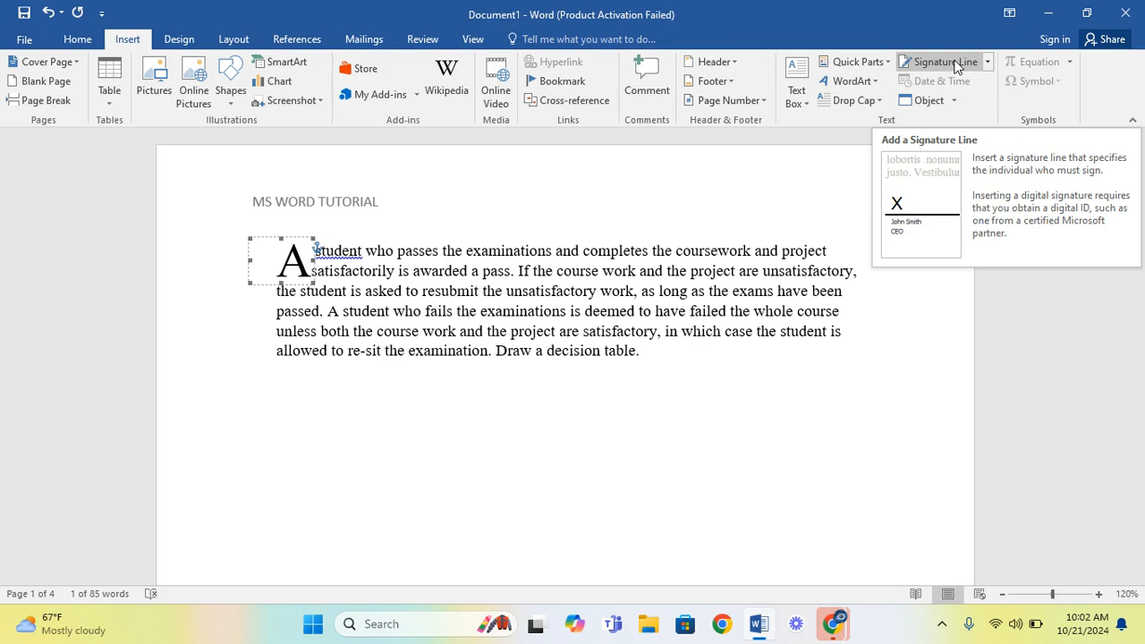
Open the setup for a Microsoft Office signature line to review its signer fields, and cancel without inserting it.
left_click(986, 61)
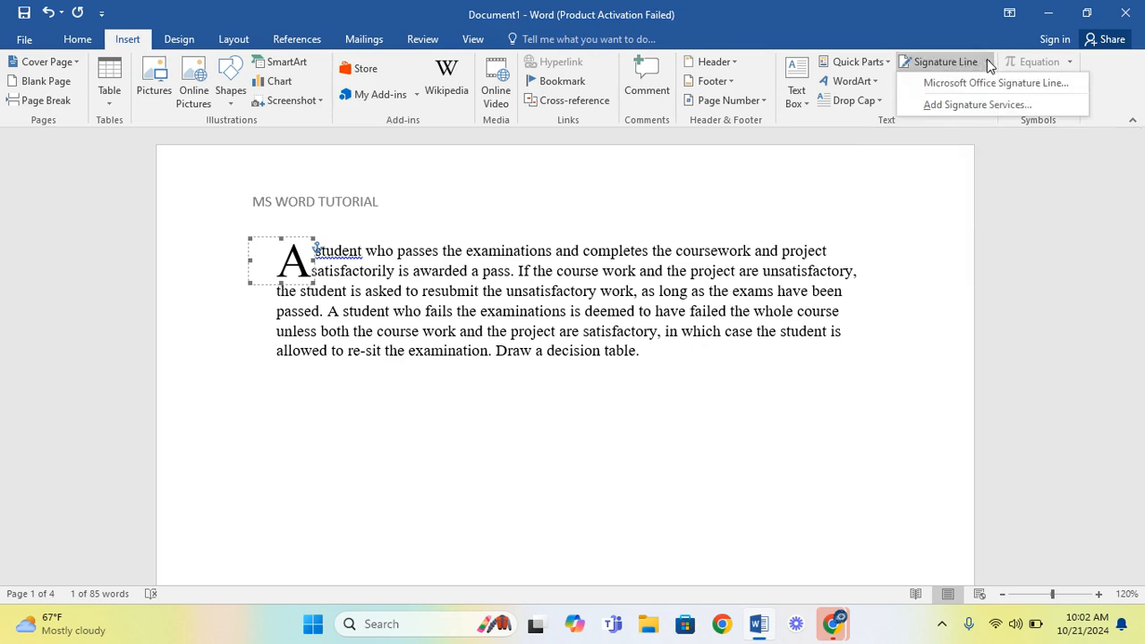
left_click(971, 83)
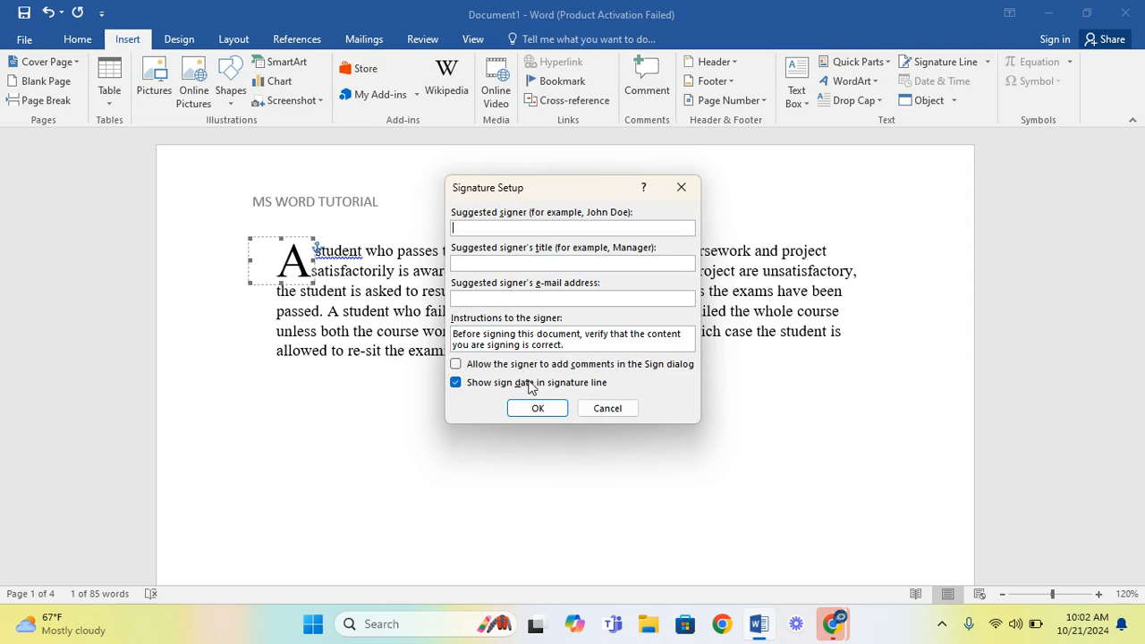
left_click(608, 409)
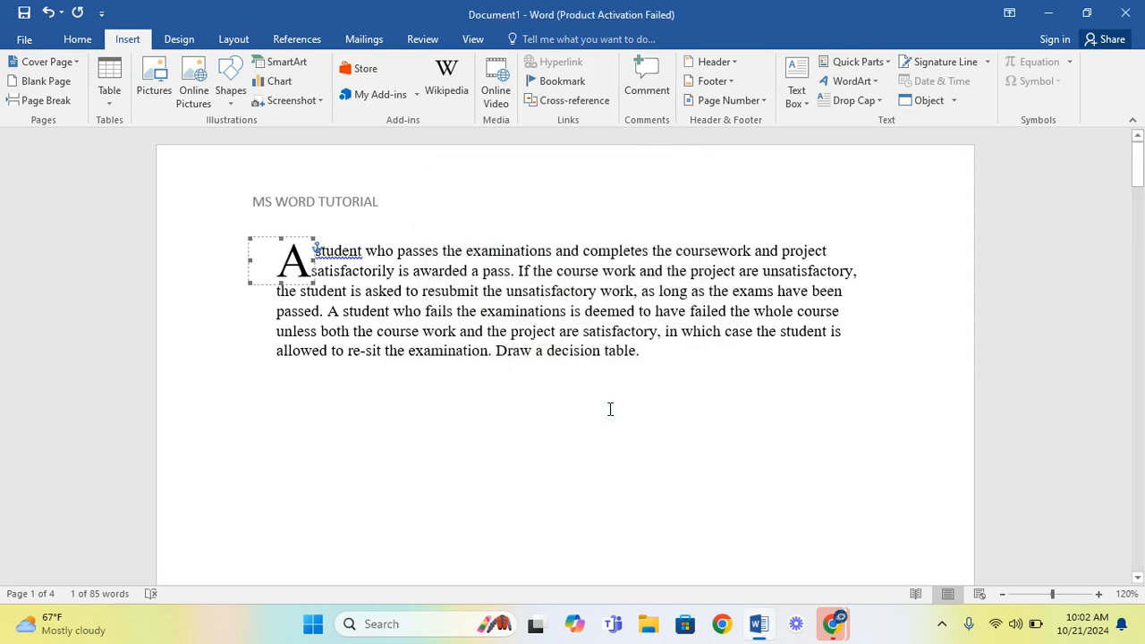